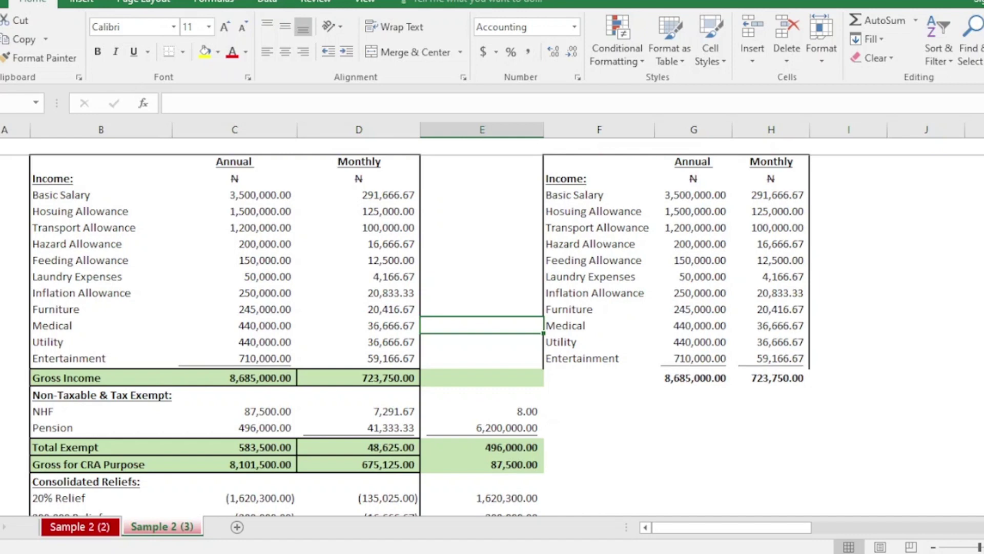
Step: Review the copied income table and the formulas behind the annual and monthly Gross Income
{"action": "mouse_move", "coordinate": [597, 162]}
{"action": "left_mouse_down"}
{"action": "mouse_move", "coordinate": [718, 293]}
{"action": "mouse_move", "coordinate": [718, 348]}
{"action": "mouse_move", "coordinate": [784, 365]}
{"action": "mouse_move", "coordinate": [784, 378]}
{"action": "left_mouse_up"}
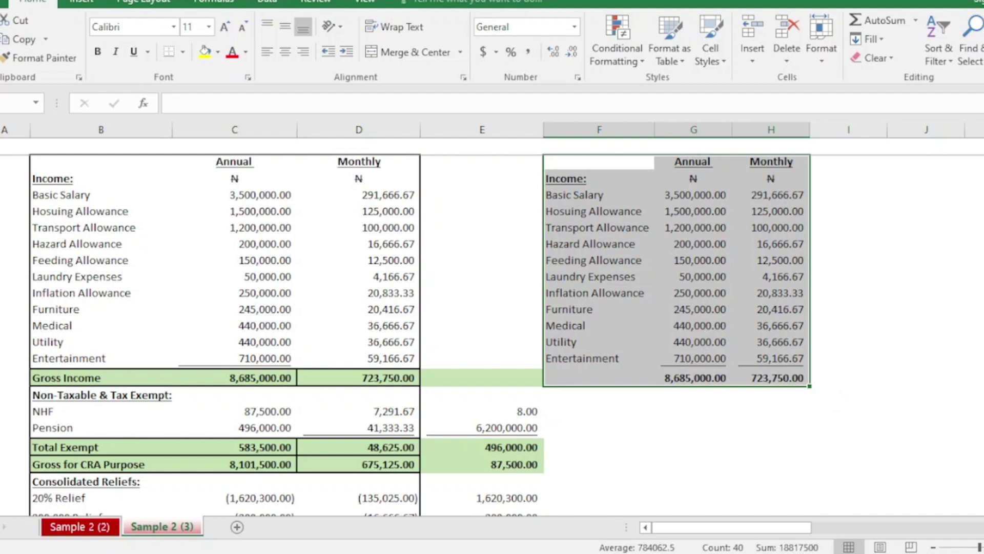
{"action": "left_click", "coordinate": [234, 210]}
{"action": "left_click", "coordinate": [234, 377]}
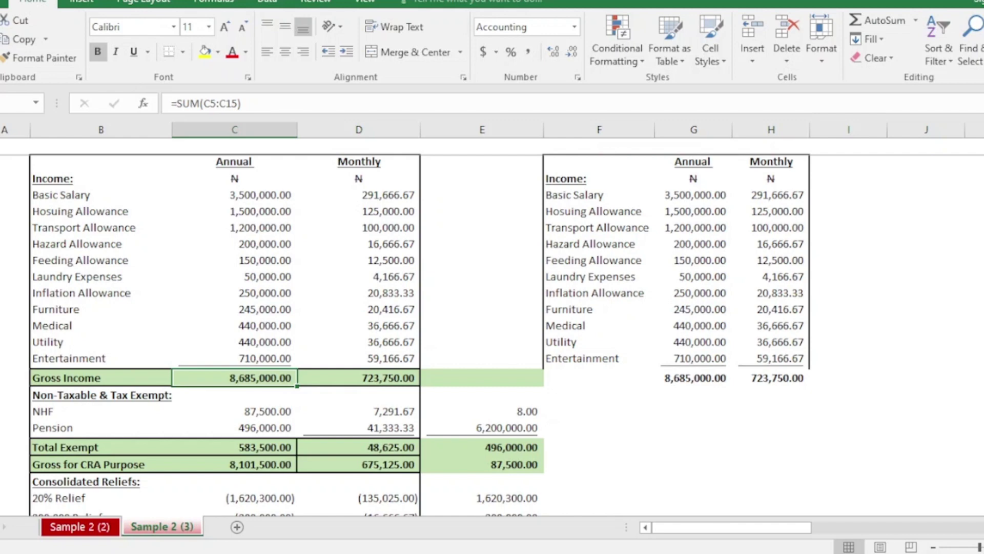
{"action": "left_click", "coordinate": [359, 377]}
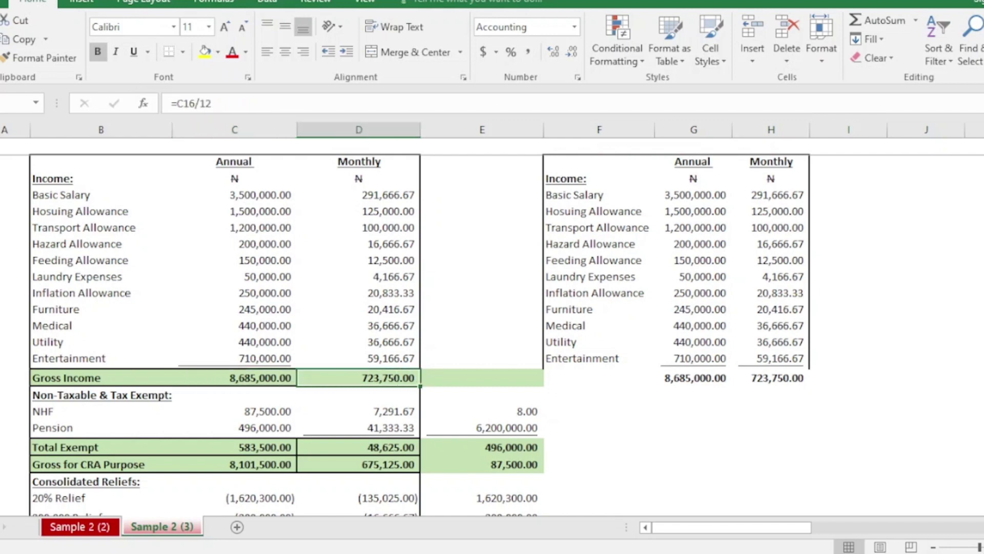
{"action": "left_click", "coordinate": [234, 378]}
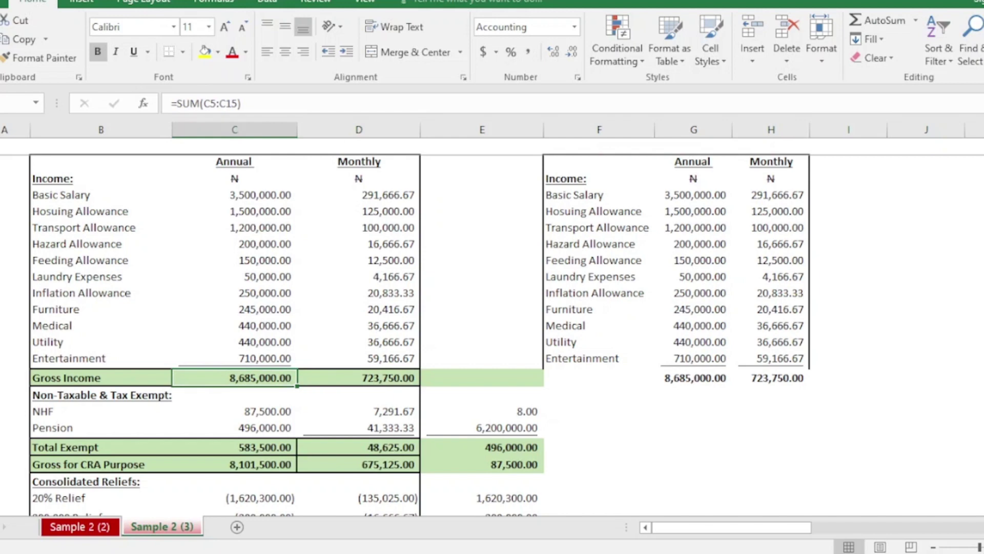
{"action": "left_click", "coordinate": [358, 377]}
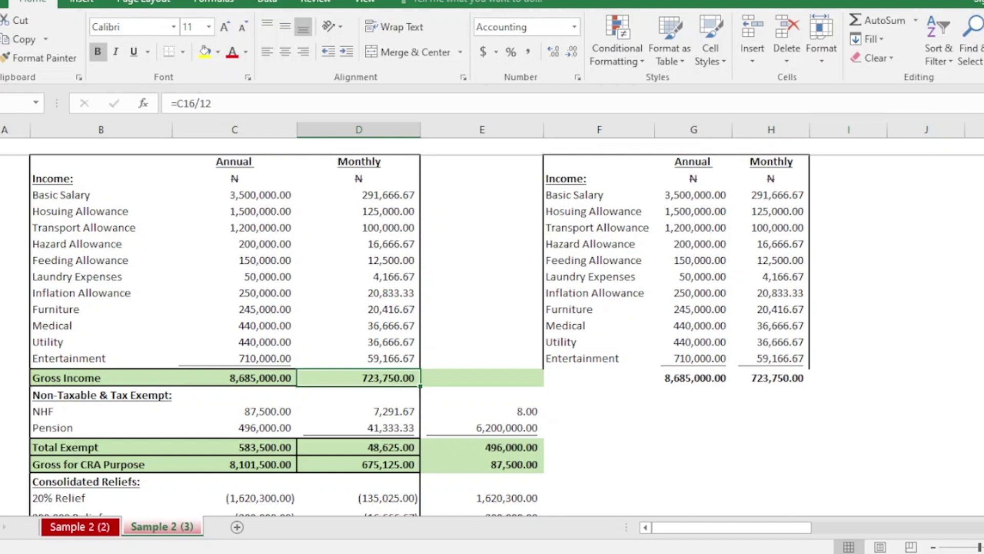
Step: Calculate NHF in F18 as 2.5% of the annual Basic Salary with the formula =2.5%*C5
{"action": "left_click", "coordinate": [599, 447]}
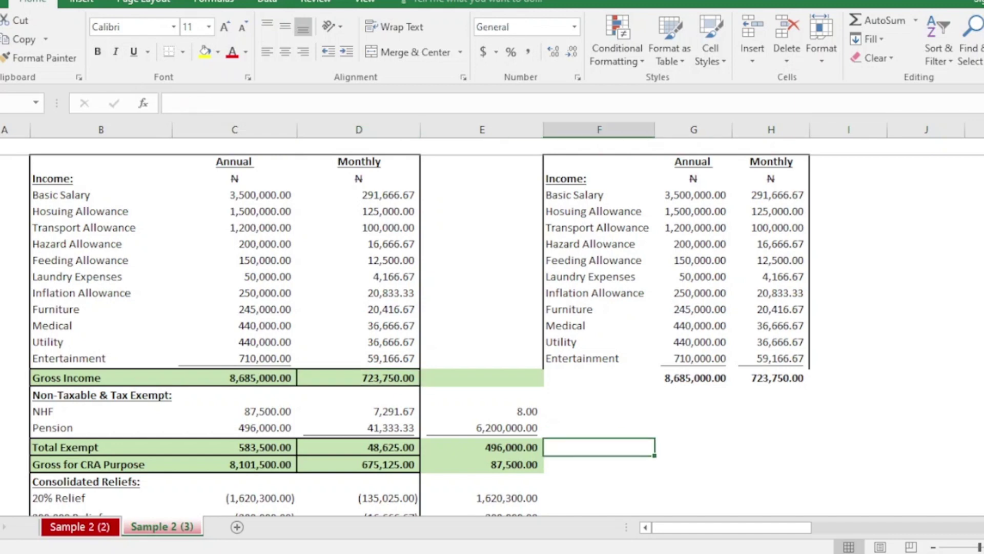
{"action": "left_click", "coordinate": [598, 411]}
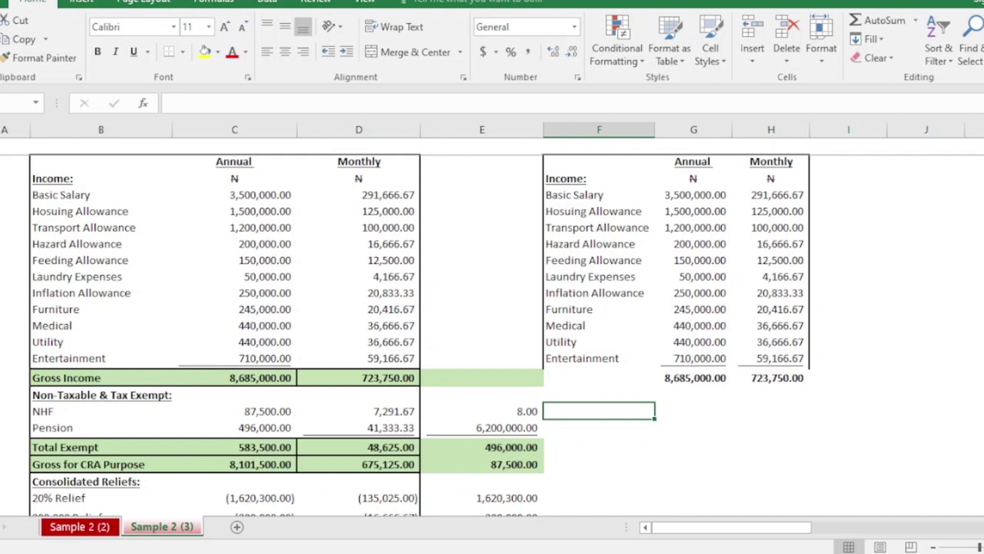
{"action": "type", "text": "=2"}
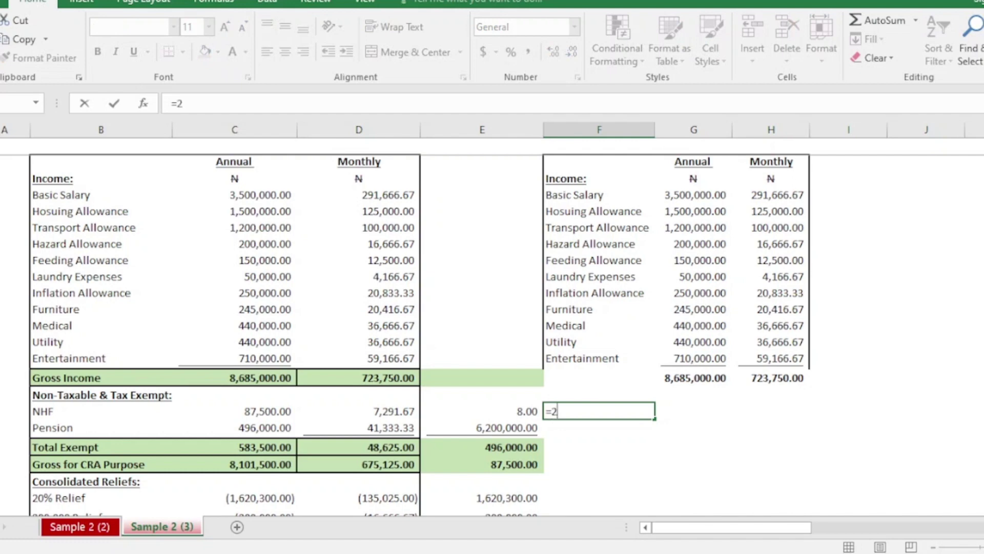
{"action": "type", "text": ".5%*"}
{"action": "left_click", "coordinate": [260, 195]}
{"action": "key", "text": "Return"}
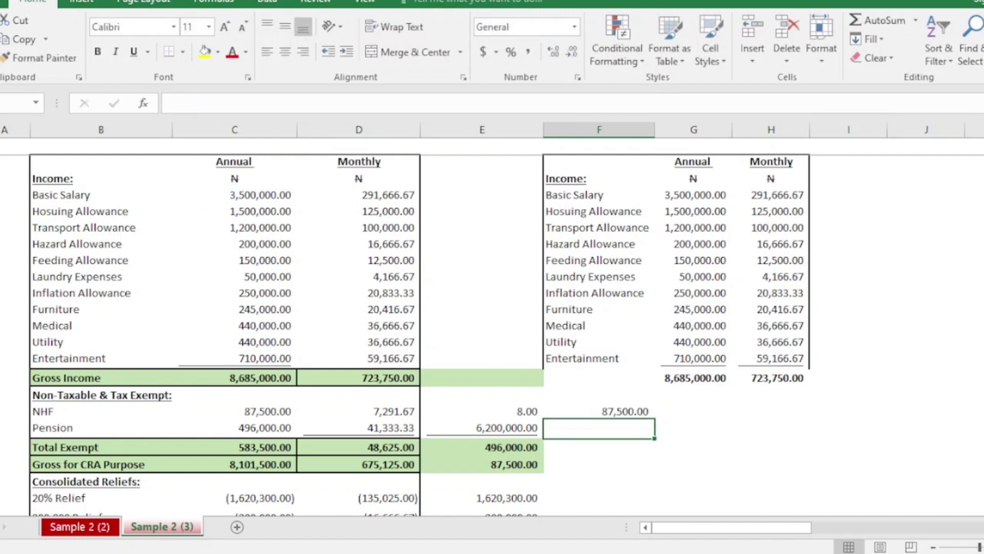
Step: Compare the F18 formula with the annual NHF formula and highlight the annual NHF amount in yellow
{"action": "left_click", "coordinate": [599, 412]}
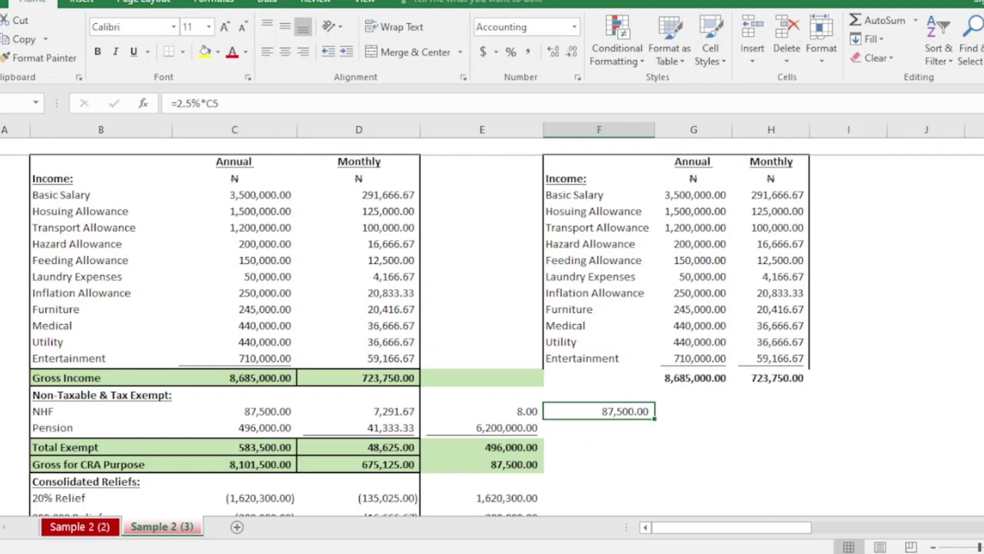
{"action": "left_click", "coordinate": [235, 411]}
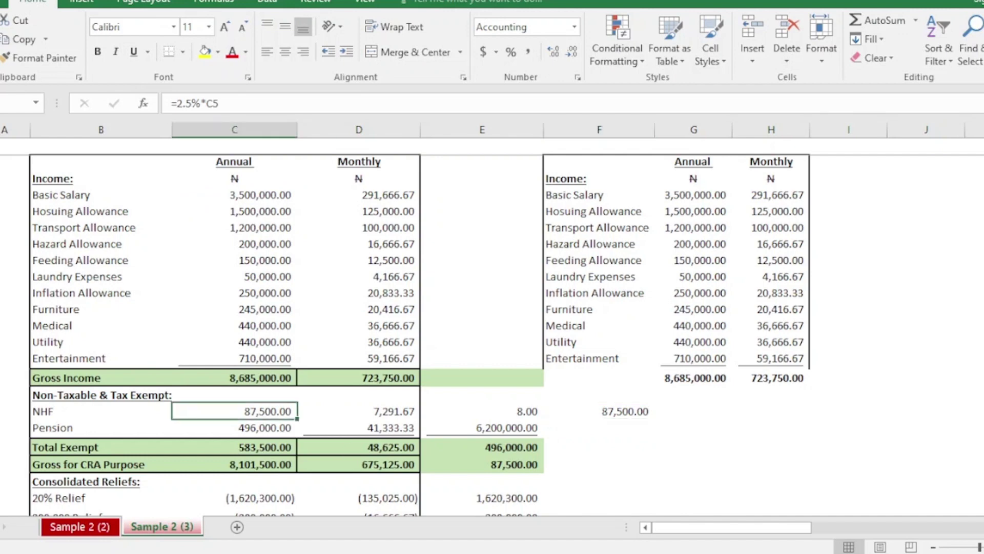
{"action": "left_click", "coordinate": [205, 51]}
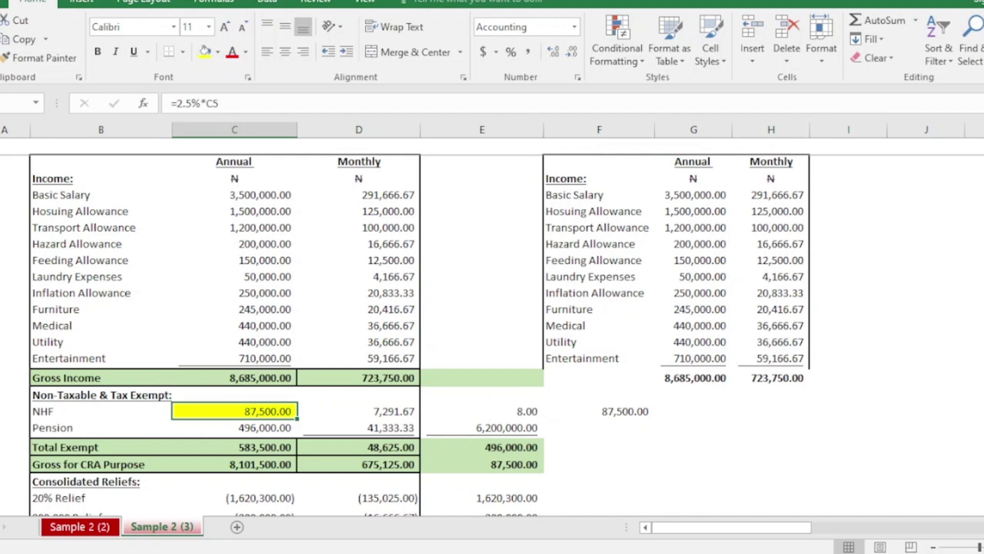
Step: Check the pension base and 8% formulas in column E and highlight the annual Pension amount in yellow
{"action": "left_click", "coordinate": [234, 427]}
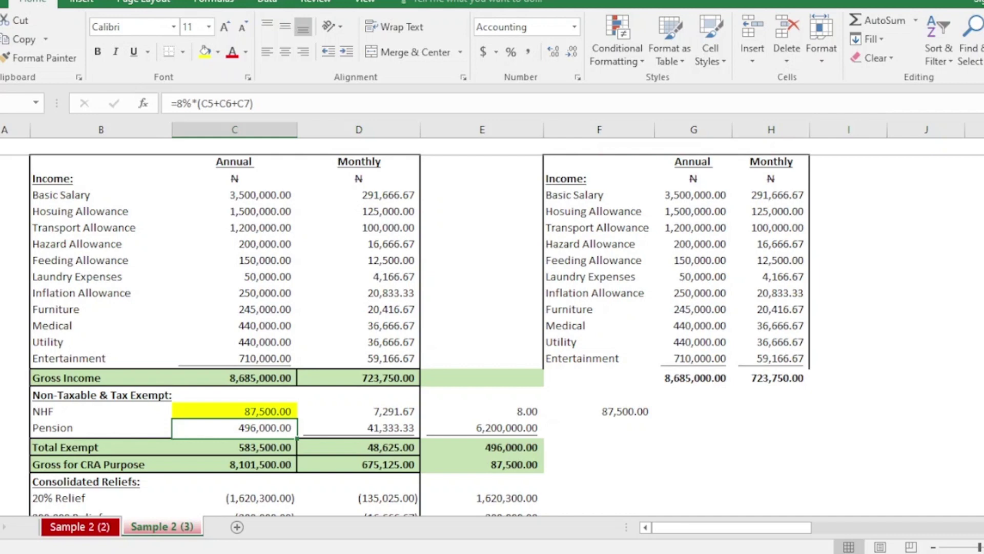
{"action": "left_click", "coordinate": [482, 428]}
{"action": "key", "text": "F2"}
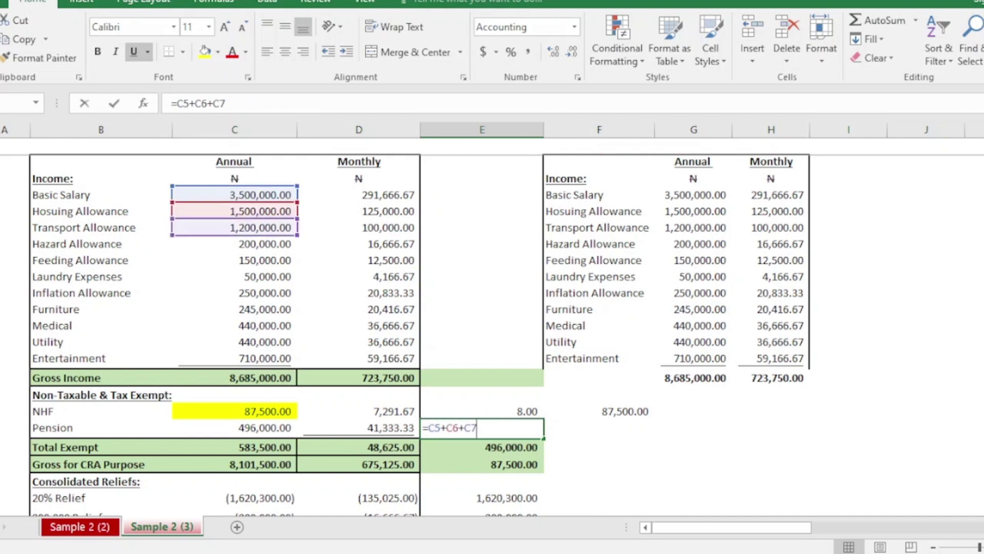
{"action": "key", "text": "Return"}
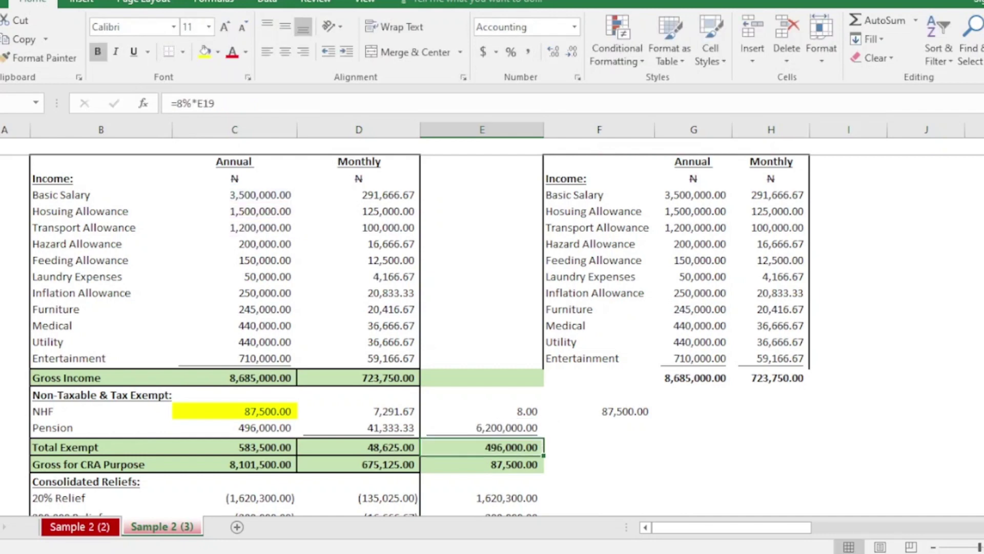
{"action": "key", "text": "Up"}
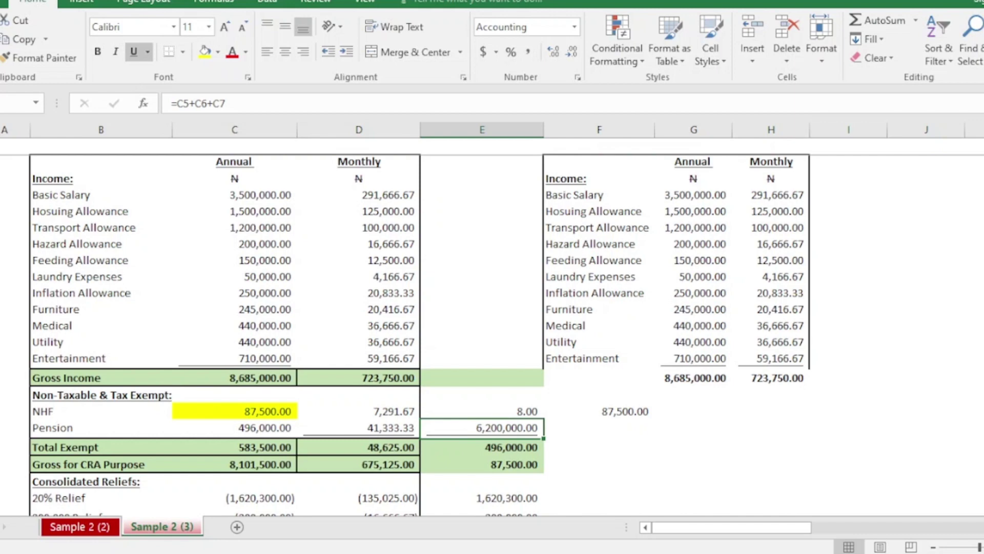
{"action": "left_click", "coordinate": [482, 447]}
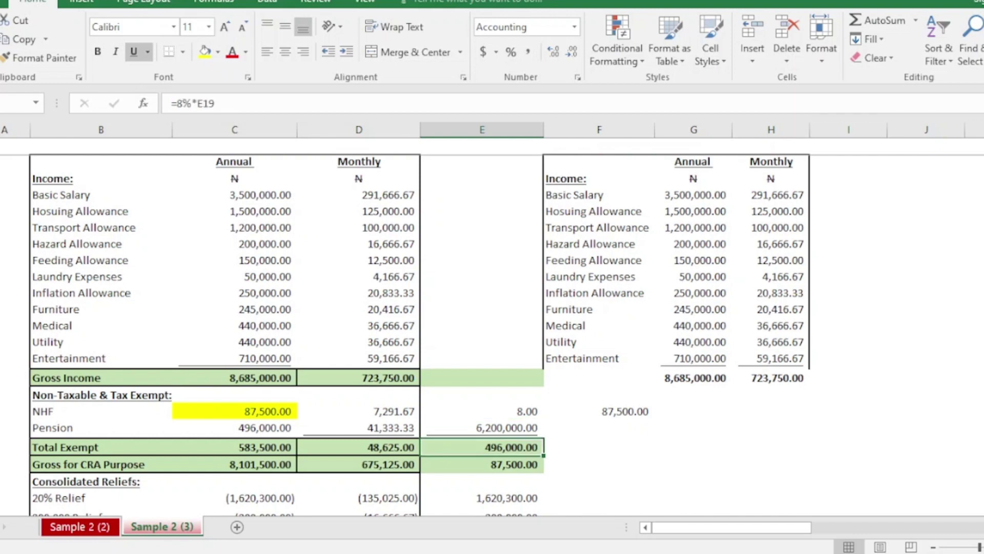
{"action": "key", "text": "F2"}
{"action": "key", "text": "Return"}
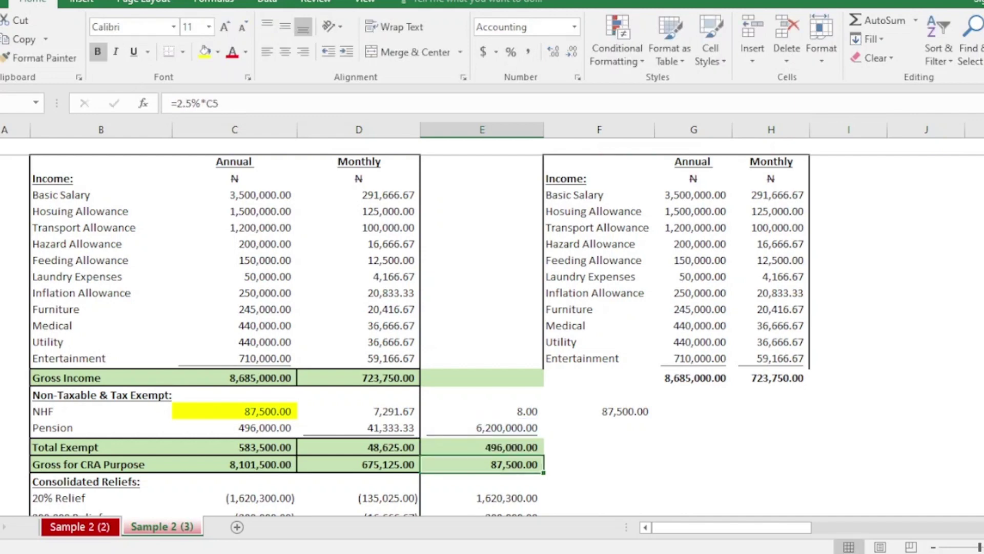
{"action": "left_click", "coordinate": [234, 427]}
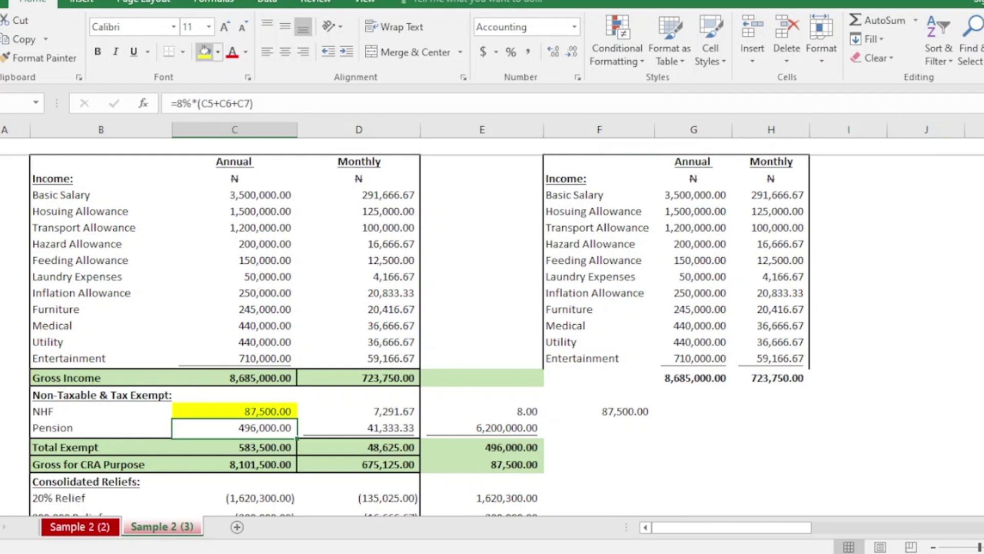
{"action": "left_click", "coordinate": [204, 51]}
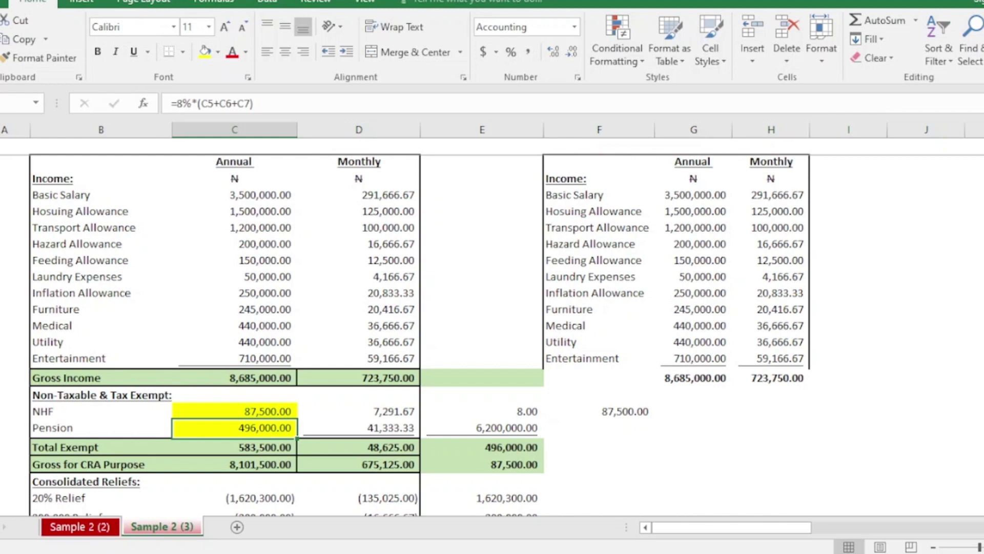
Step: Review the annual NHF and Pension cells and highlight the annual Total Exempt amount in yellow
{"action": "left_click", "coordinate": [234, 412]}
{"action": "left_click", "coordinate": [234, 428]}
{"action": "key", "text": "Down"}
{"action": "key", "text": "Down"}
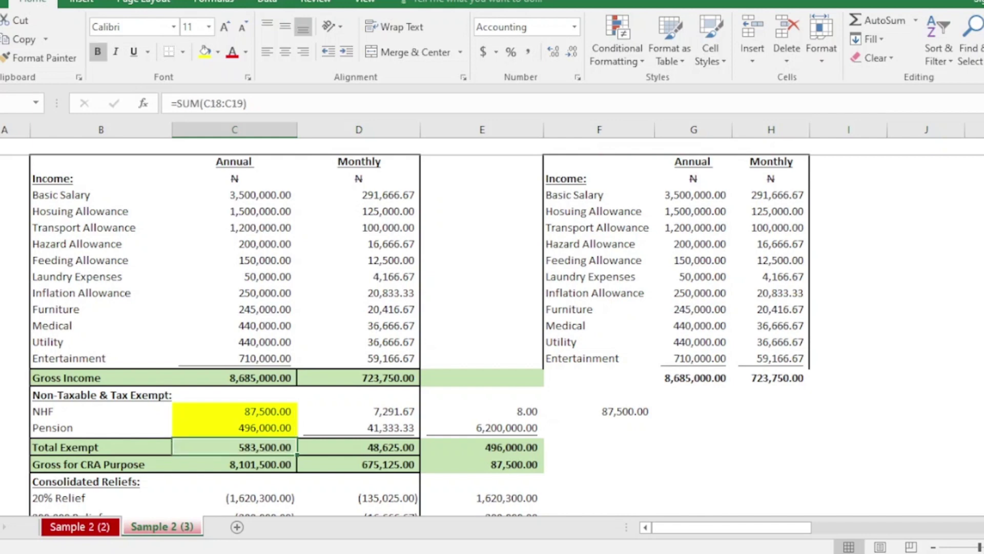
{"action": "key", "text": "Up"}
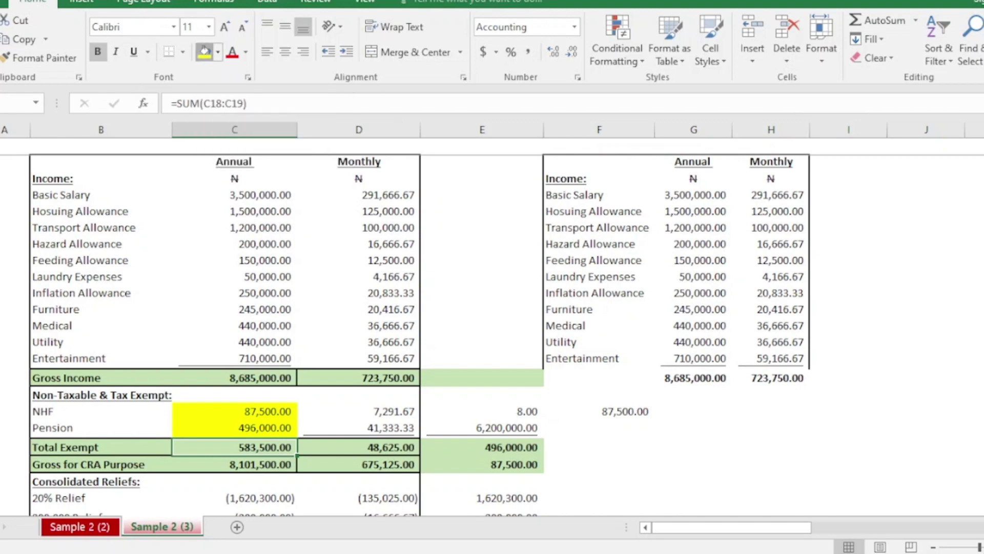
{"action": "left_click", "coordinate": [204, 51]}
Step: Highlight the annual Gross Income and Gross for CRA Purpose amounts in yellow
{"action": "key", "text": "Down"}
{"action": "key", "text": "Down"}
{"action": "key", "text": "Down"}
{"action": "key", "text": "Down"}
{"action": "key", "text": "Down"}
{"action": "key", "text": "Down"}
{"action": "key", "text": "Up"}
{"action": "key", "text": "Up"}
{"action": "key", "text": "Up"}
{"action": "key", "text": "Up"}
{"action": "key", "text": "Up"}
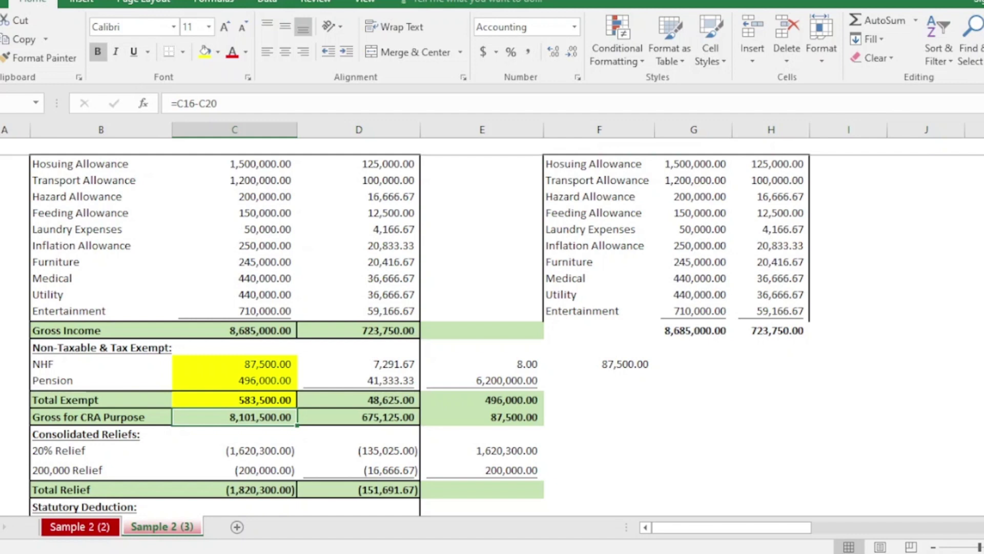
{"action": "left_click", "coordinate": [235, 399]}
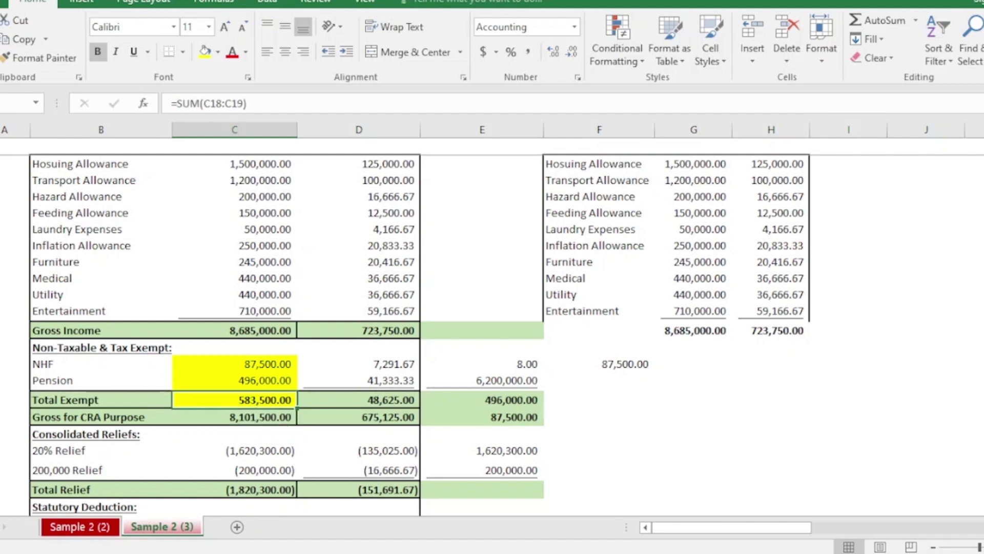
{"action": "left_click", "coordinate": [234, 330]}
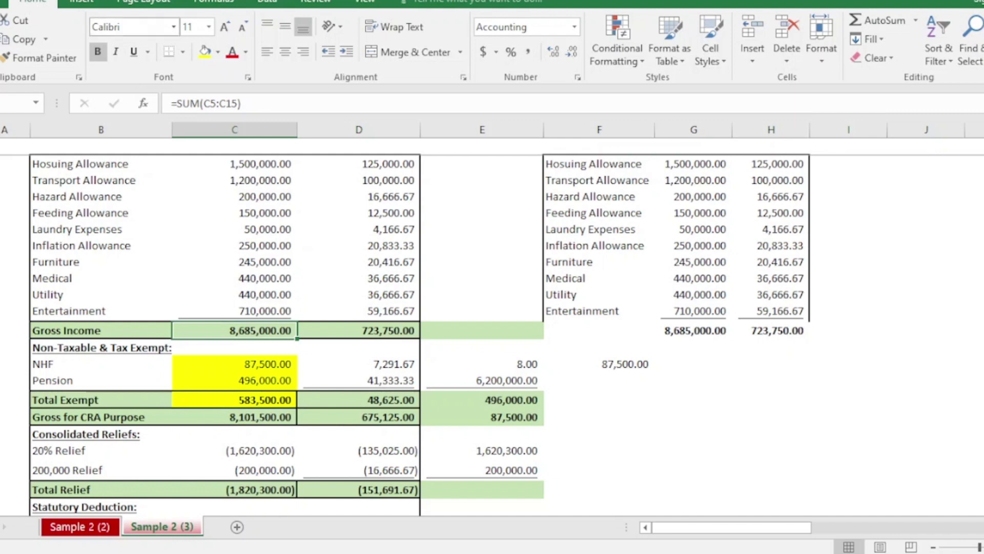
{"action": "left_click", "coordinate": [205, 52]}
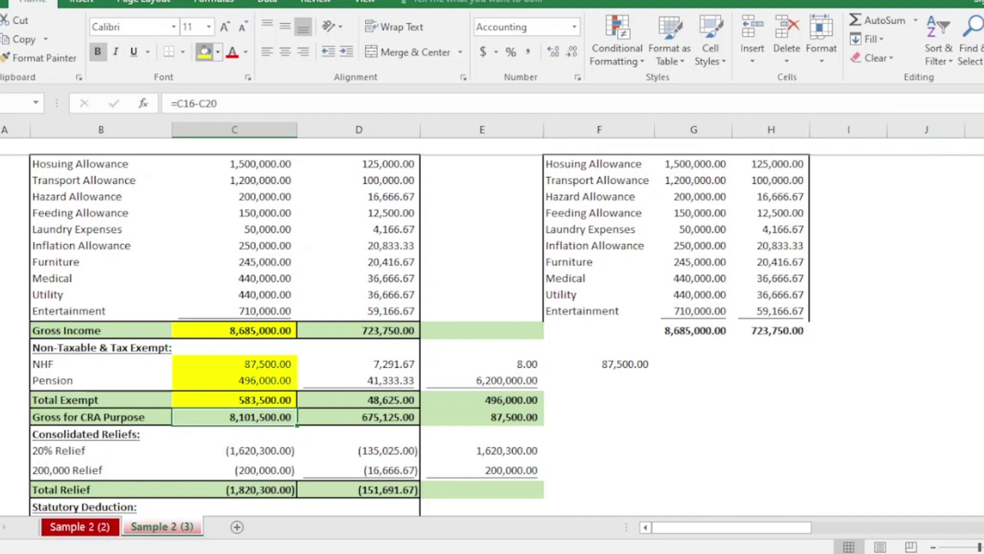
{"action": "left_click", "coordinate": [205, 51]}
Step: Highlight the annual 200,000 Relief amount under Consolidated Reliefs in yellow
{"action": "key", "text": "Down"}
{"action": "key", "text": "Down"}
{"action": "key", "text": "Down"}
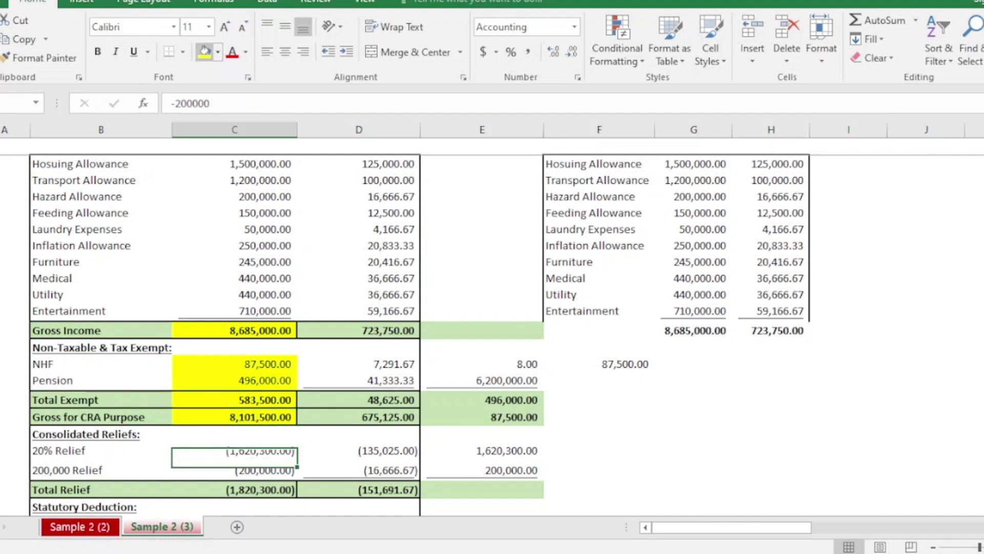
{"action": "key", "text": "Up"}
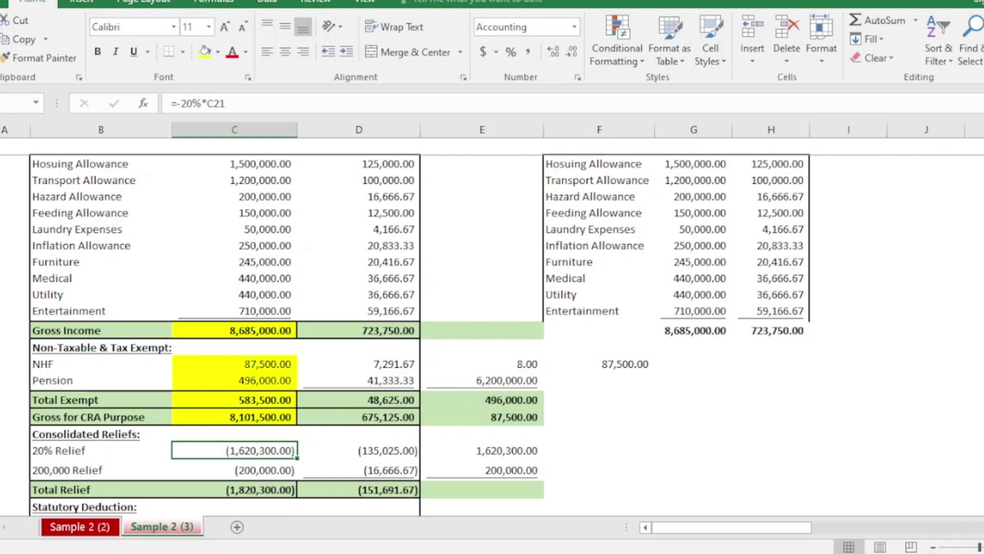
{"action": "left_click", "coordinate": [235, 469]}
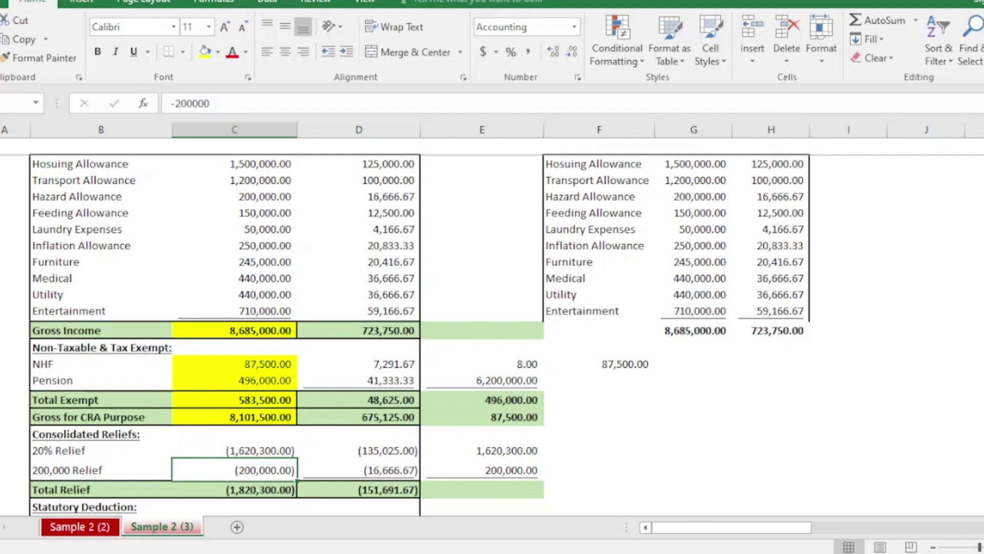
{"action": "left_click", "coordinate": [204, 51]}
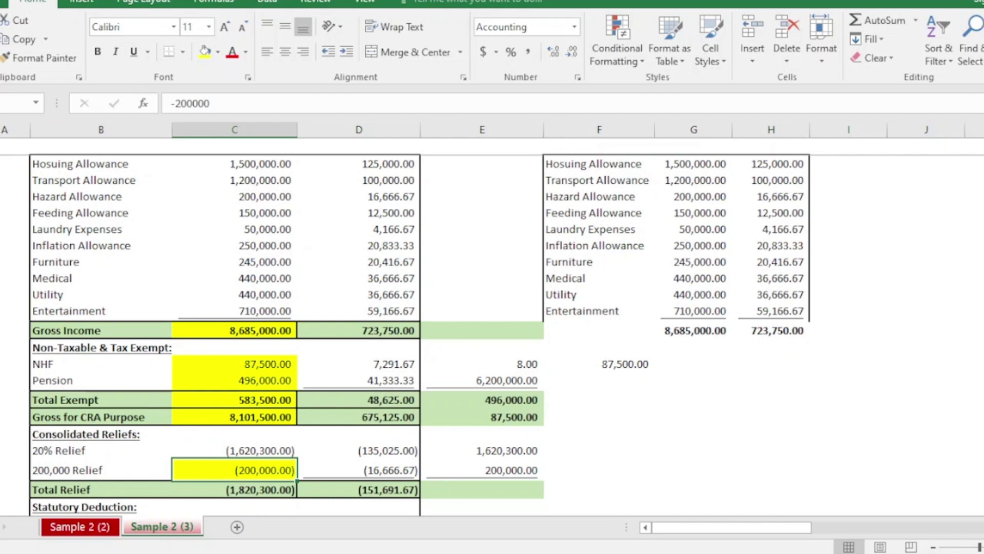
Step: Check the formula of the annual 20% Relief and highlight that amount in yellow
{"action": "left_click", "coordinate": [234, 450]}
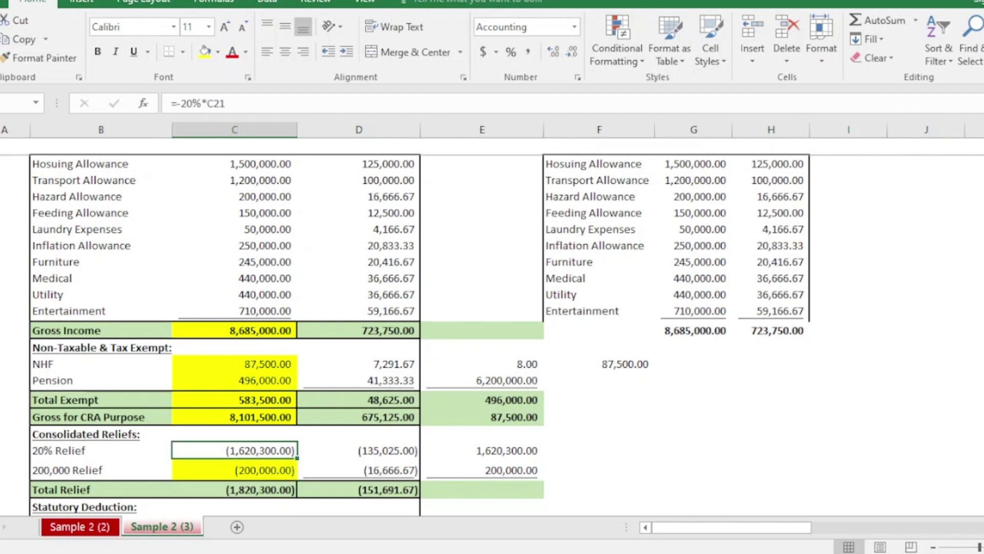
{"action": "key", "text": "F2"}
{"action": "key", "text": "Return"}
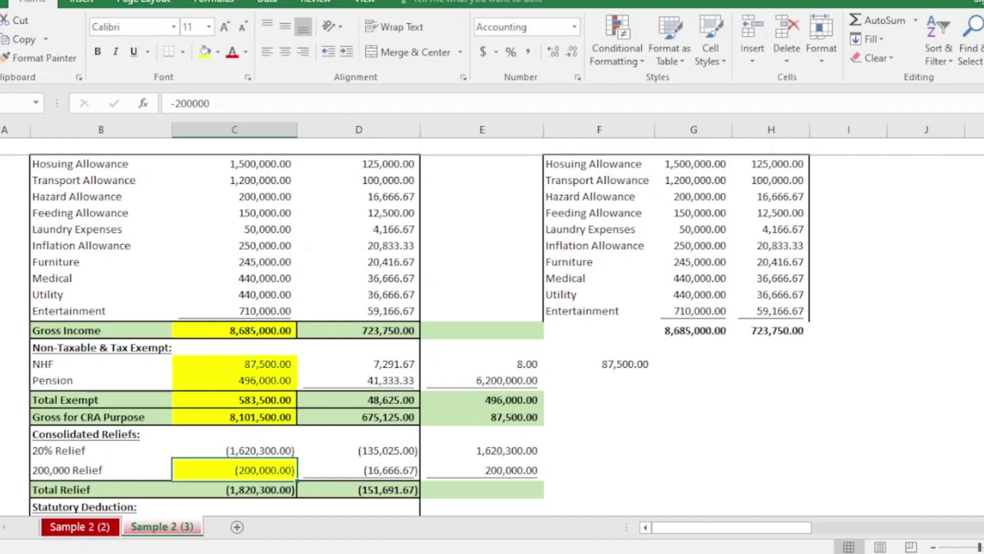
{"action": "left_click", "coordinate": [235, 450]}
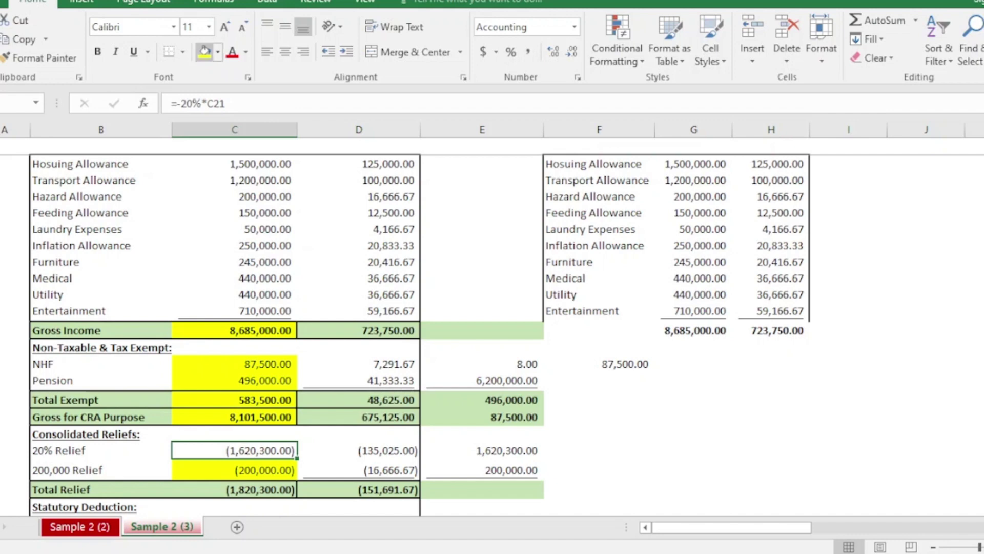
{"action": "left_click", "coordinate": [205, 51]}
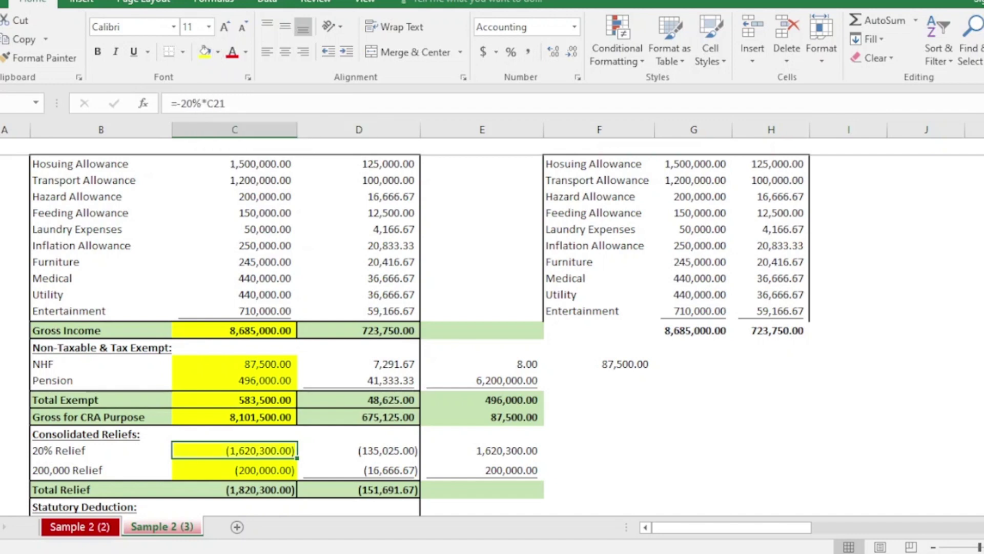
{"action": "scroll", "coordinate": [420, 335], "scroll_direction": "down", "scroll_amount": 2}
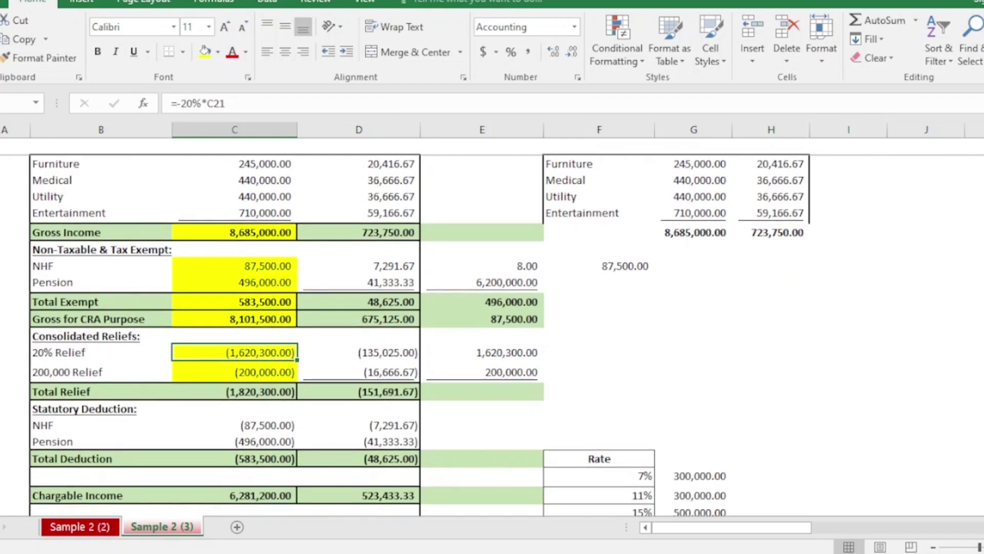
Step: Check the formula of the annual Total Relief and highlight that amount in yellow
{"action": "left_click", "coordinate": [234, 391]}
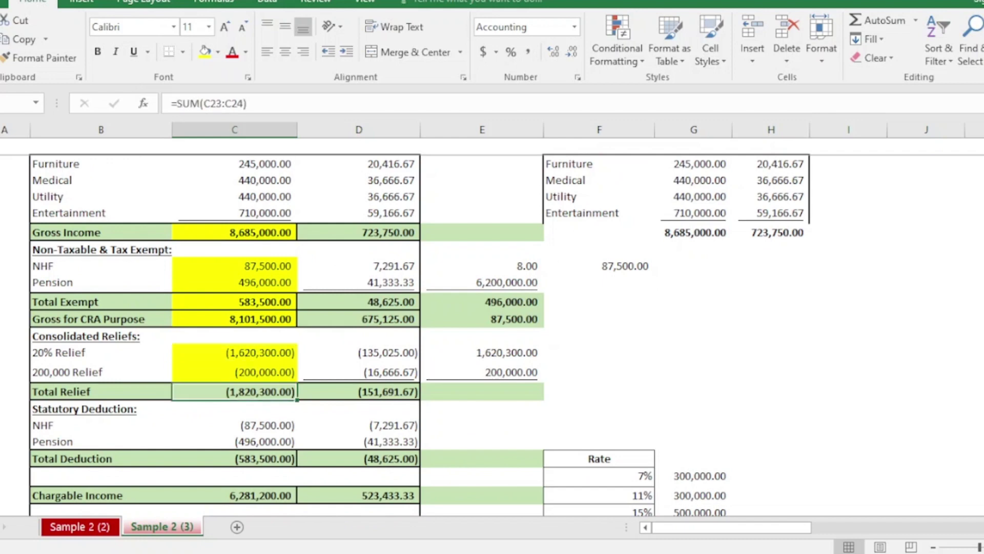
{"action": "key", "text": "F2"}
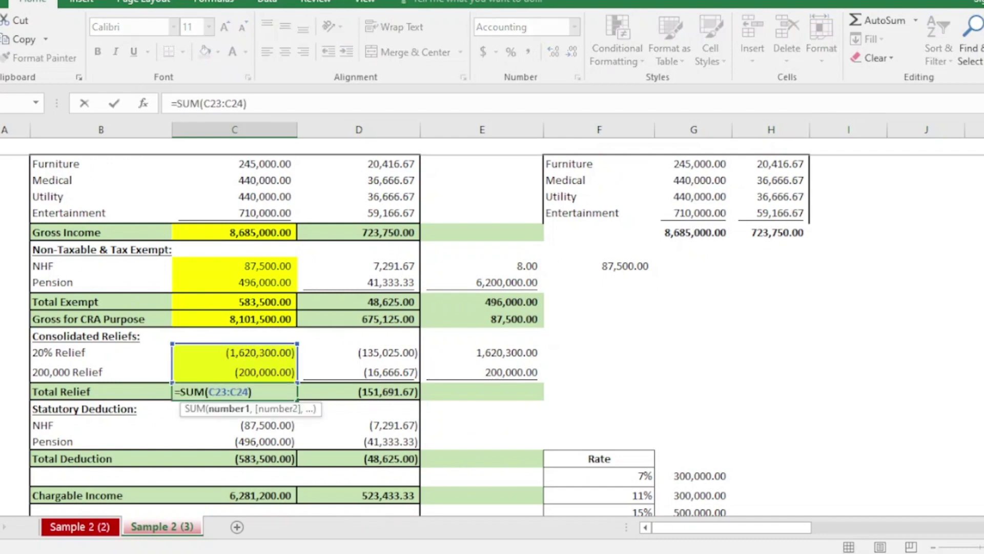
{"action": "key", "text": "Return"}
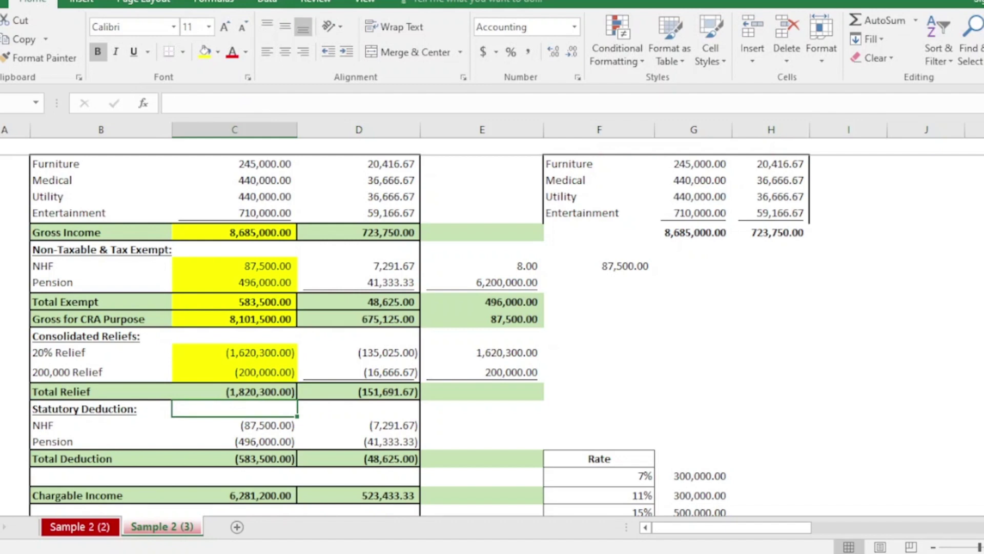
{"action": "left_click", "coordinate": [235, 392]}
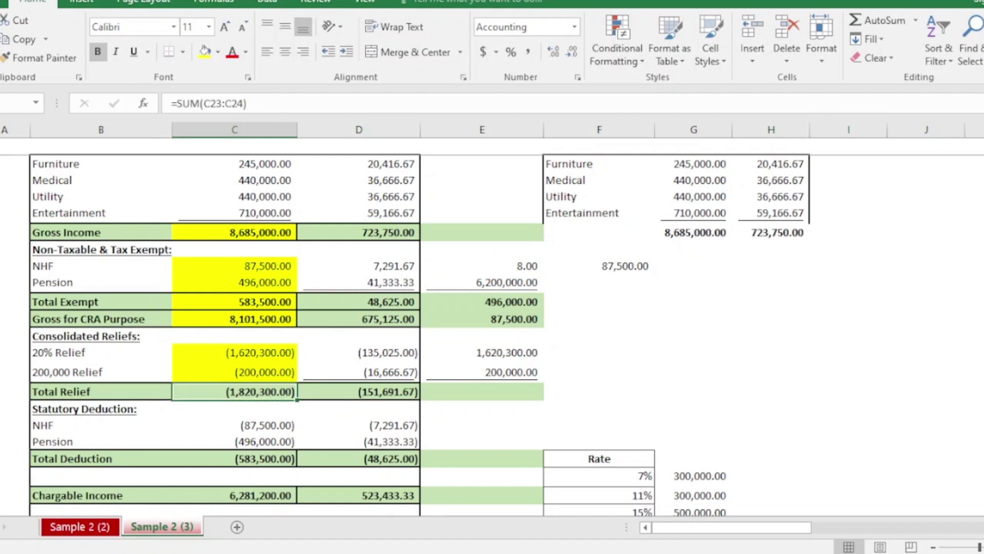
{"action": "left_click", "coordinate": [205, 51]}
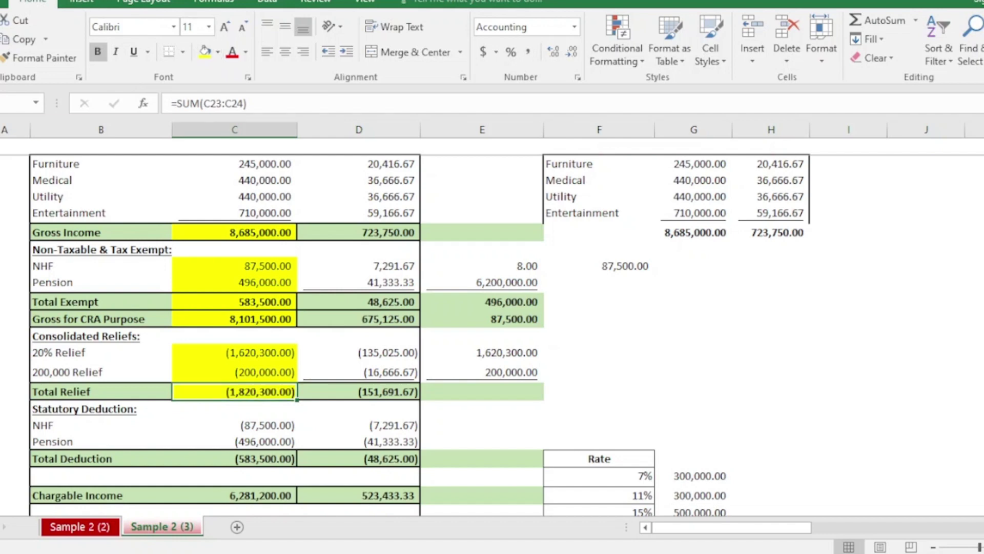
Step: Review the annual NHF, Pension and Total Deduction cells under Statutory Deduction, checking what their formulas refer to
{"action": "key", "text": "Down"}
{"action": "key", "text": "Down"}
{"action": "key", "text": "Down"}
{"action": "key", "text": "Down"}
{"action": "key", "text": "Down"}
{"action": "key", "text": "Down"}
{"action": "key", "text": "Down"}
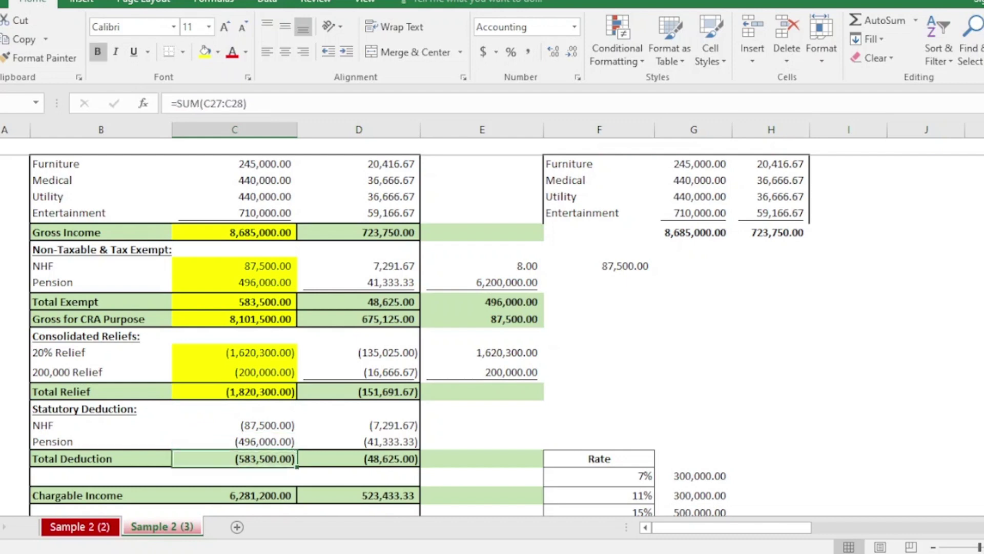
{"action": "key", "text": "Down"}
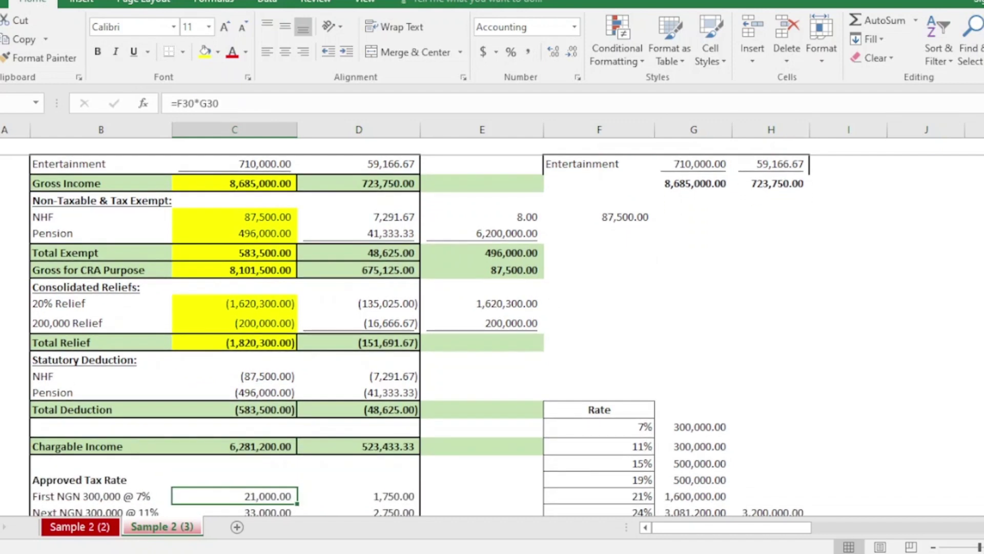
{"action": "left_click", "coordinate": [235, 393]}
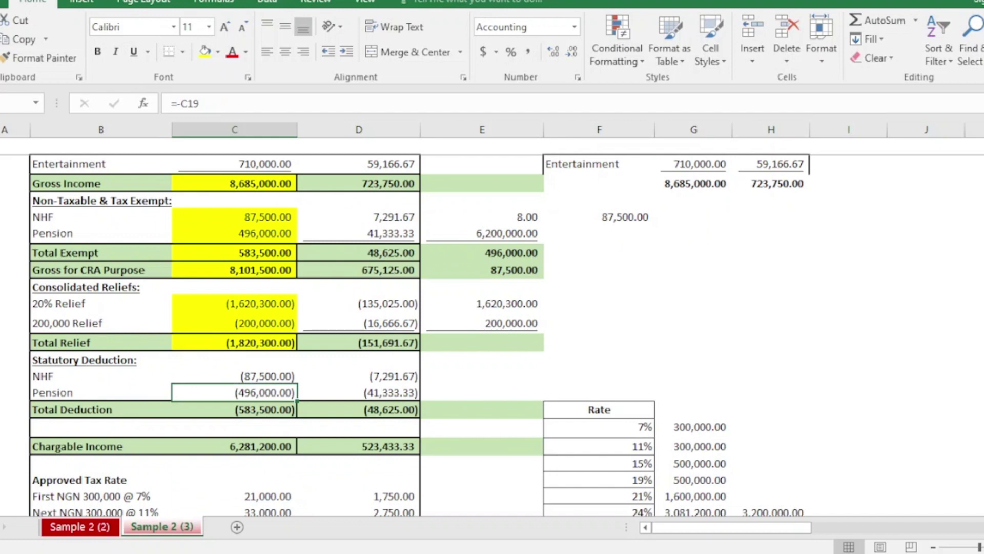
{"action": "key", "text": "Up"}
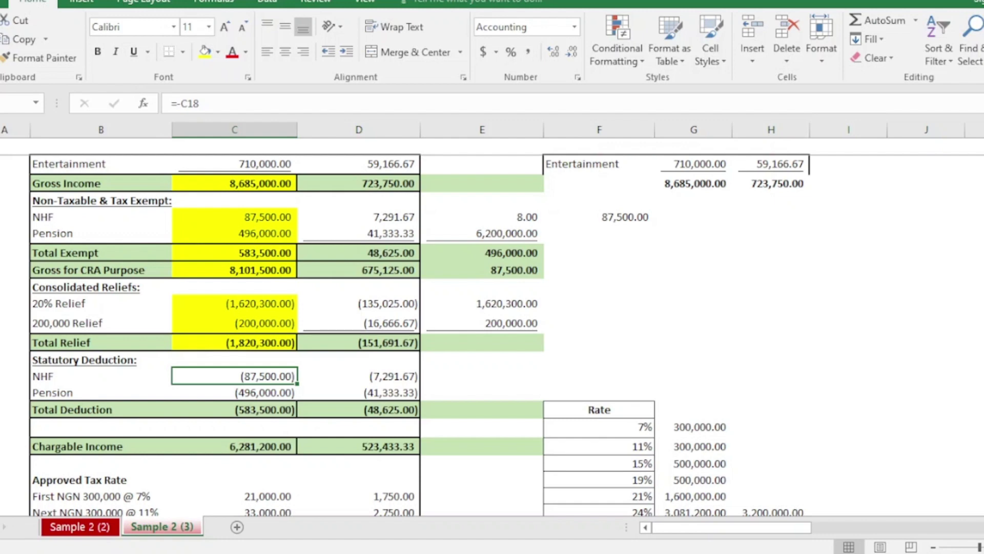
Step: Check the formula of the annual Chargable Income and highlight that amount in yellow
{"action": "double_click", "coordinate": [234, 446]}
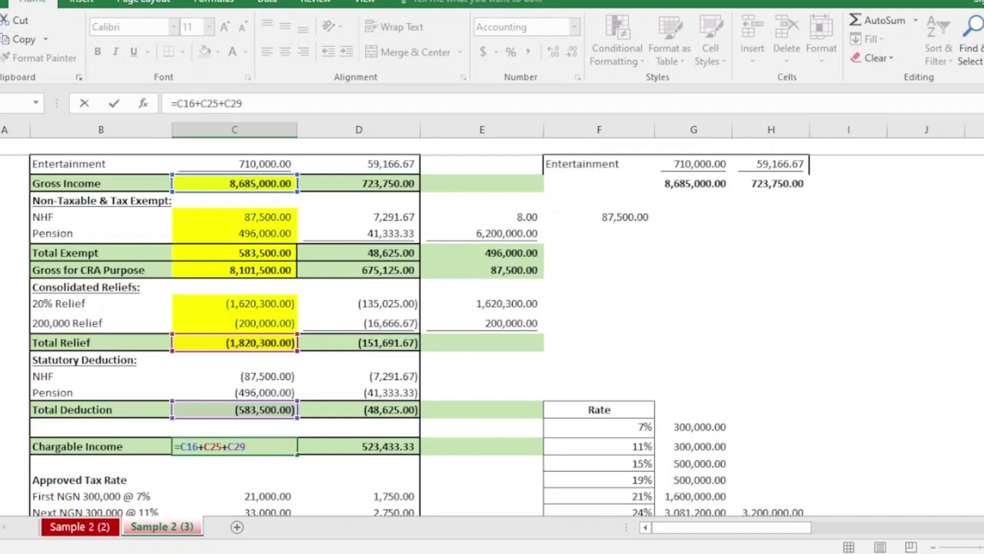
{"action": "key", "text": "Return"}
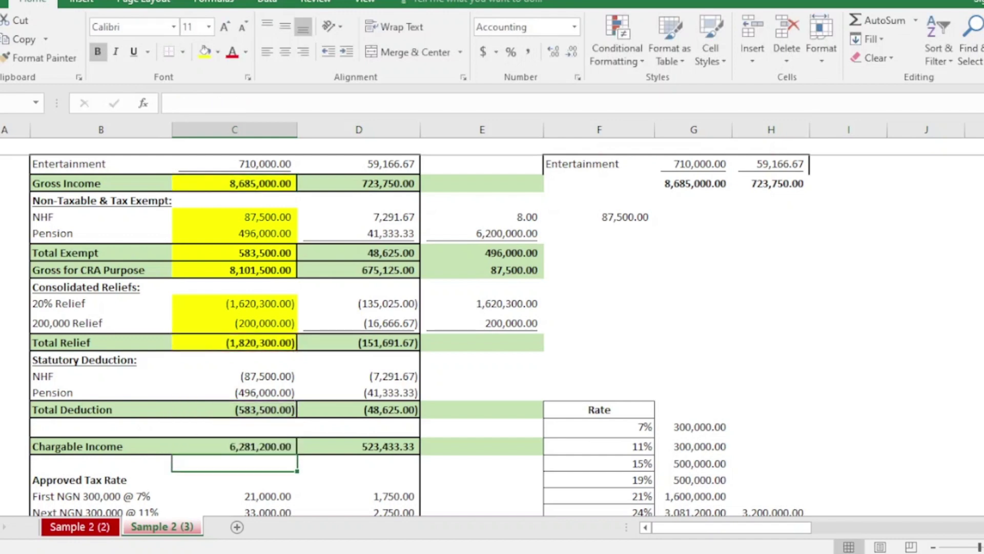
{"action": "left_click", "coordinate": [234, 446]}
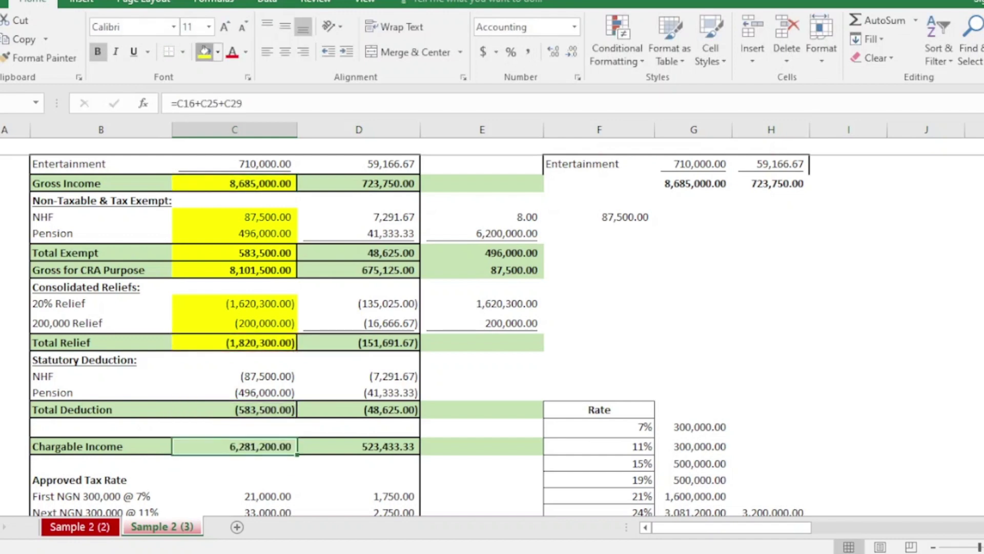
{"action": "left_click", "coordinate": [204, 51]}
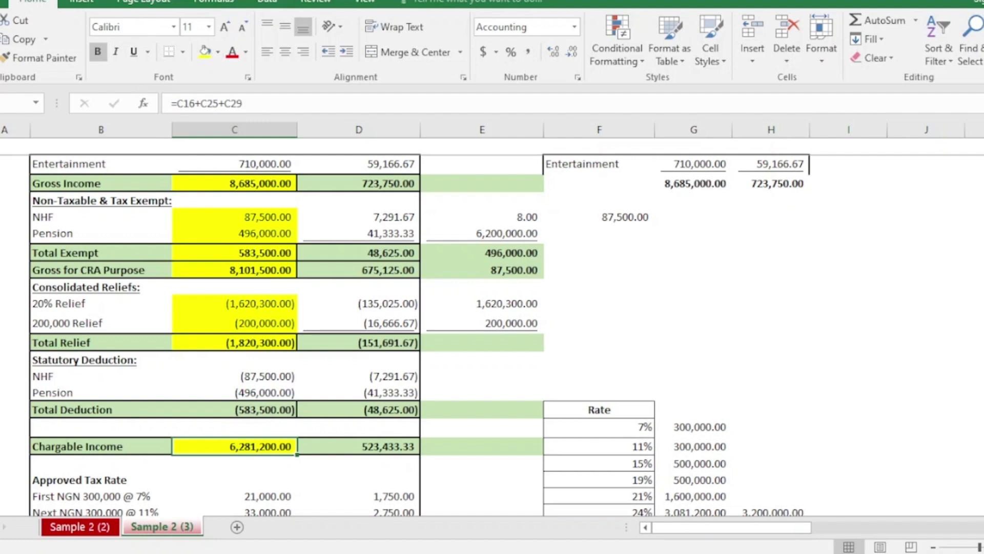
Step: Examine the annual Chargable Income together with the first bands of the Approved Tax Rate section
{"action": "left_click", "coordinate": [234, 480]}
{"action": "key", "text": "Down"}
{"action": "key", "text": "Down"}
{"action": "key", "text": "Down"}
{"action": "key", "text": "Down"}
{"action": "key", "text": "Down"}
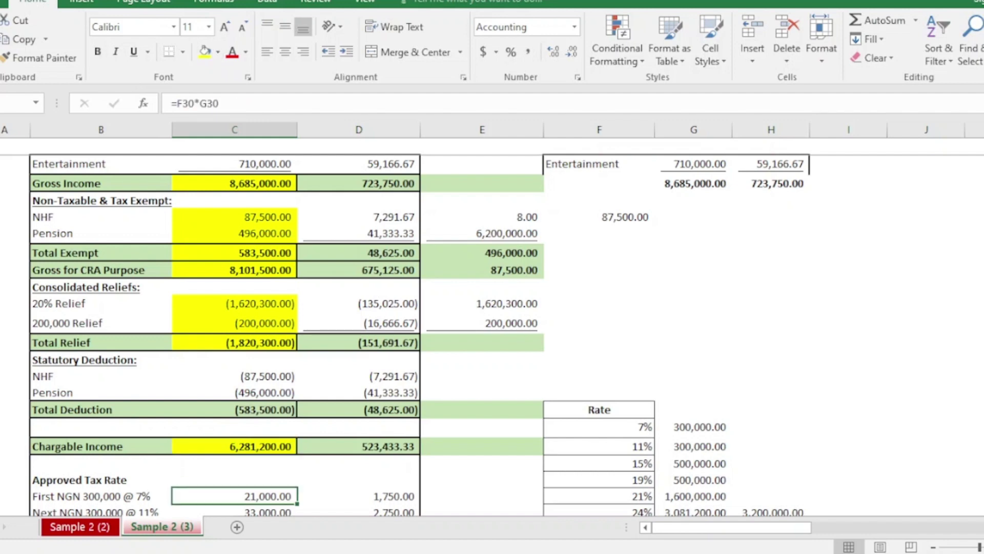
{"action": "key", "text": "Up"}
{"action": "key", "text": "Up"}
{"action": "key", "text": "Up"}
{"action": "key", "text": "Up"}
{"action": "key", "text": "Up"}
{"action": "key", "text": "Up"}
{"action": "key", "text": "Up"}
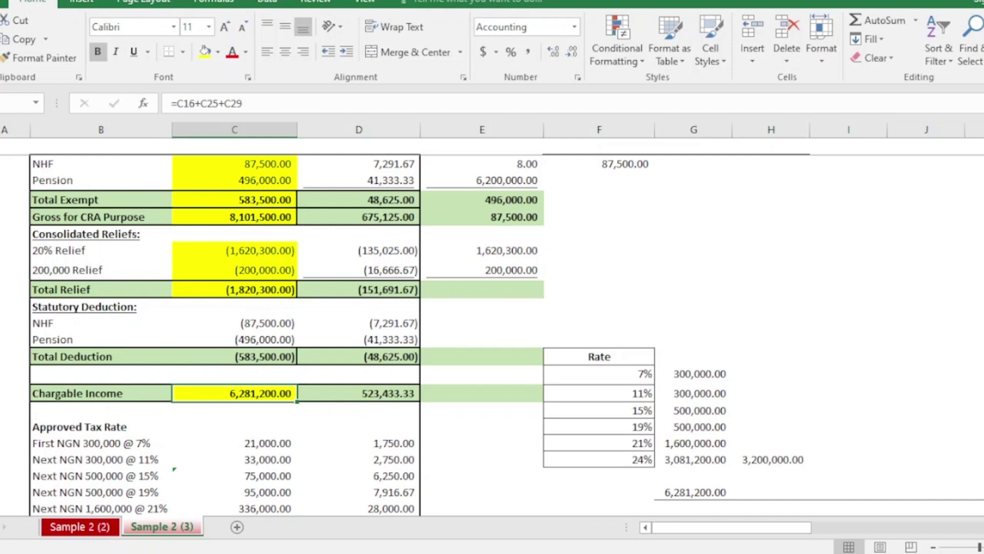
{"action": "key", "text": "Down"}
{"action": "key", "text": "Down"}
{"action": "key", "text": "Down"}
{"action": "key", "text": "Down"}
{"action": "key", "text": "Down"}
{"action": "key", "text": "Down"}
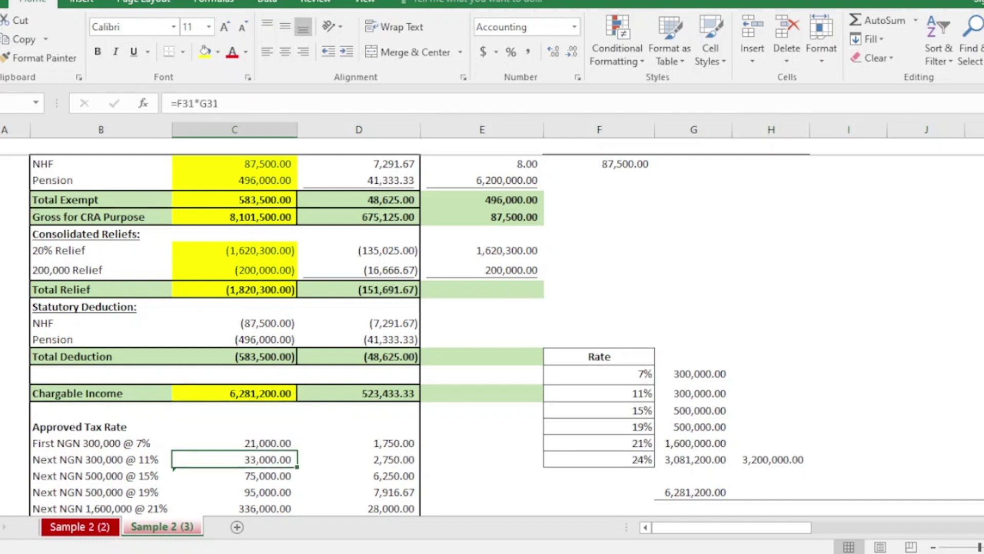
{"action": "key", "text": "Up"}
{"action": "key", "text": "Up"}
{"action": "key", "text": "Up"}
{"action": "key", "text": "Up"}
{"action": "key", "text": "Up"}
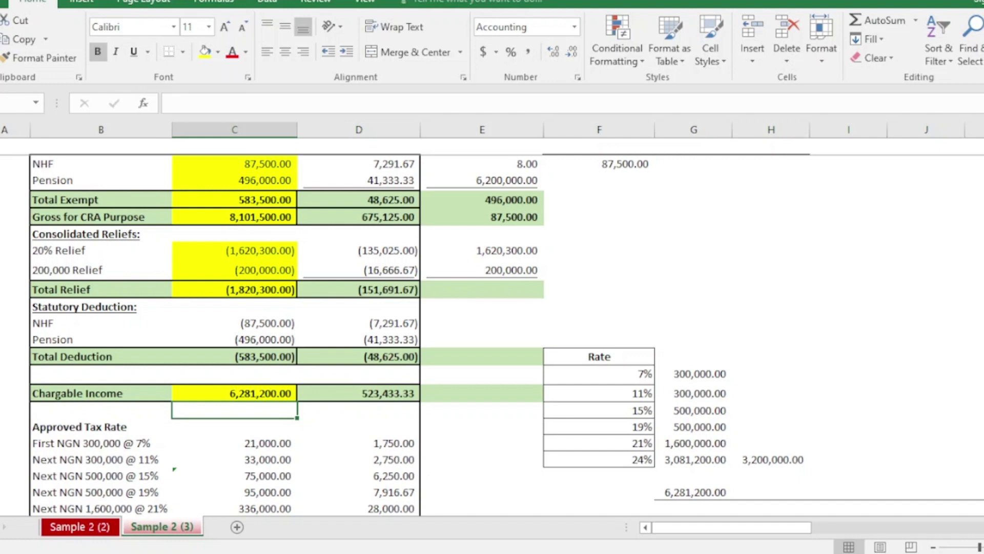
Step: Highlight the Rate table in yellow, from its header down to the 24% rate
{"action": "left_click_drag", "start_coordinate": [600, 356], "coordinate": [599, 459]}
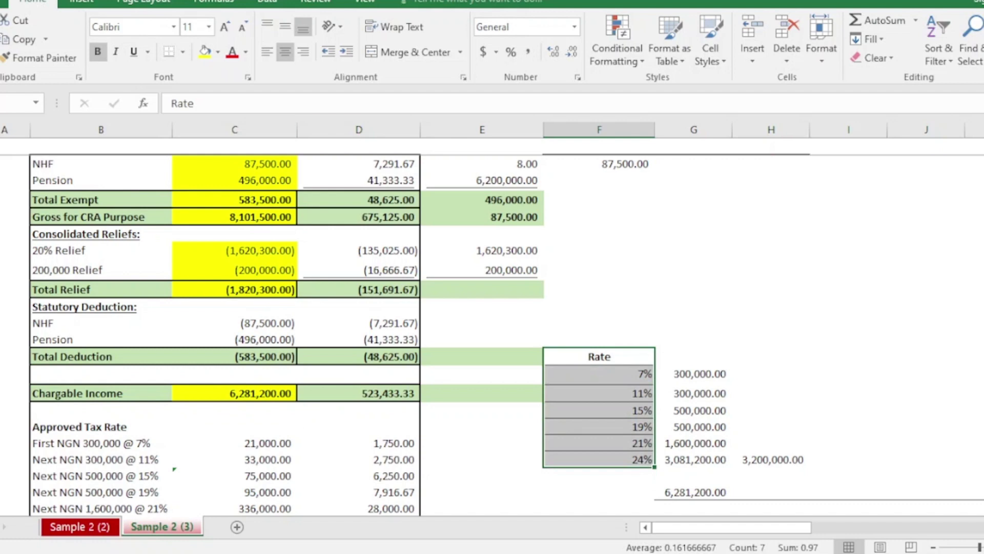
{"action": "left_click", "coordinate": [204, 51]}
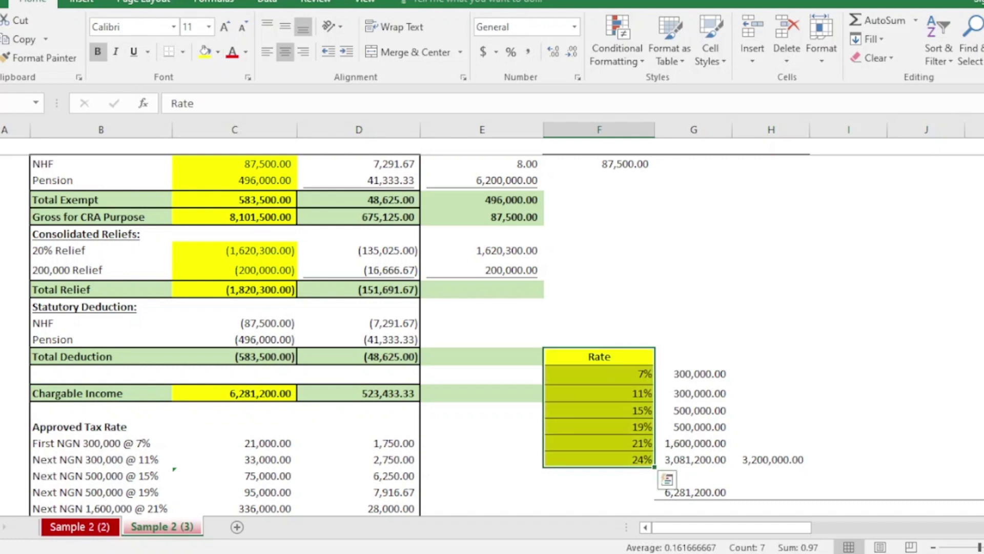
{"action": "left_click", "coordinate": [598, 410]}
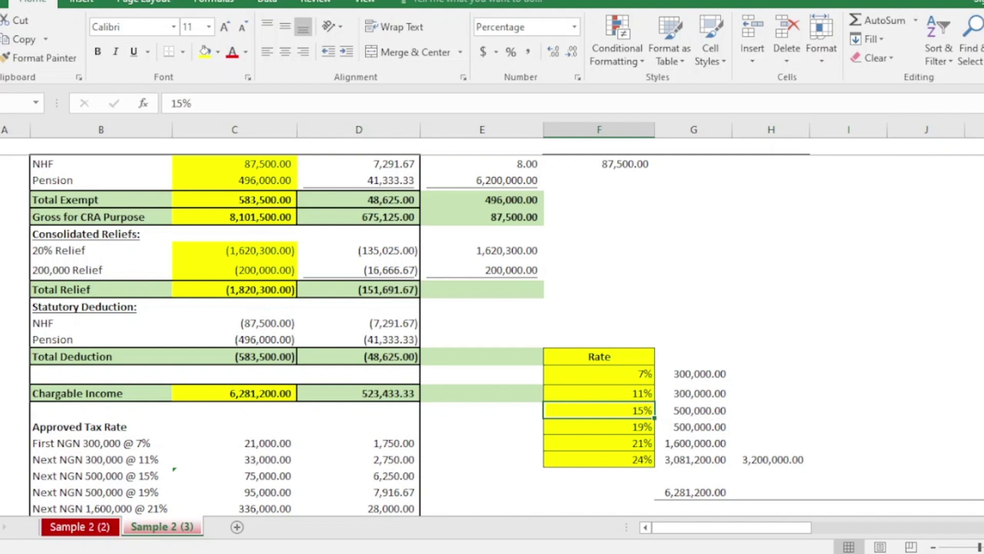
Step: Go through the tax rates from 7% to 24% one by one and inspect the band amounts beside the first five
{"action": "key", "text": "Up"}
{"action": "key", "text": "Up"}
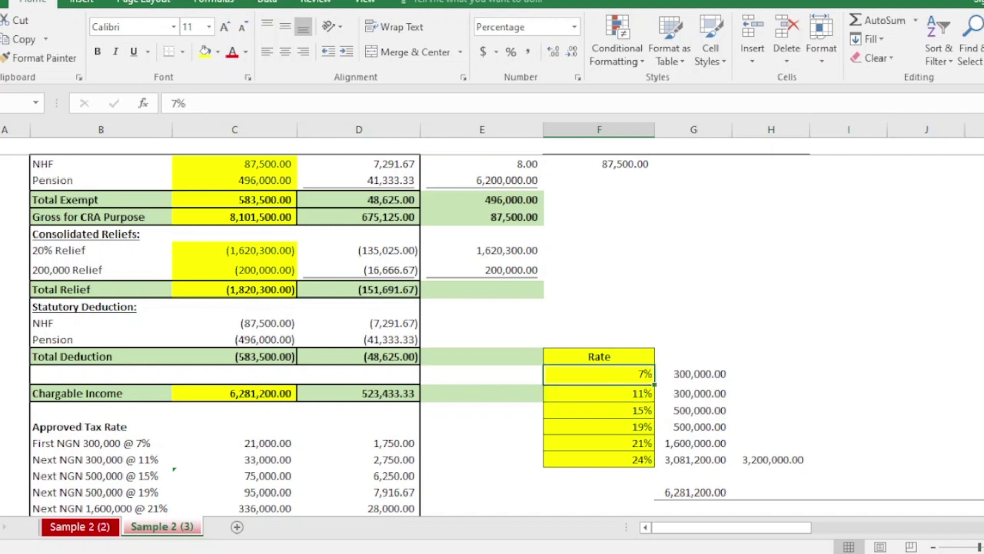
{"action": "key", "text": "Down"}
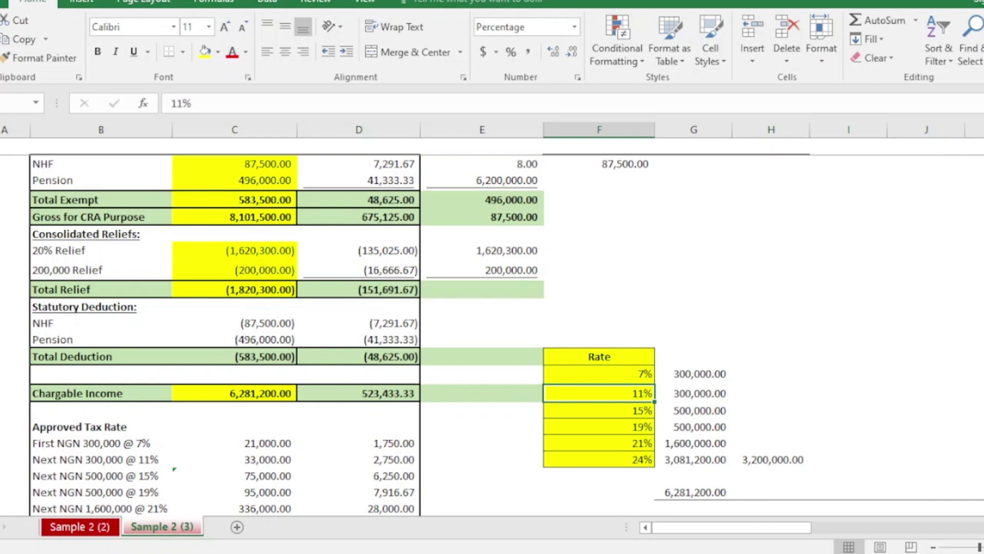
{"action": "key", "text": "Down"}
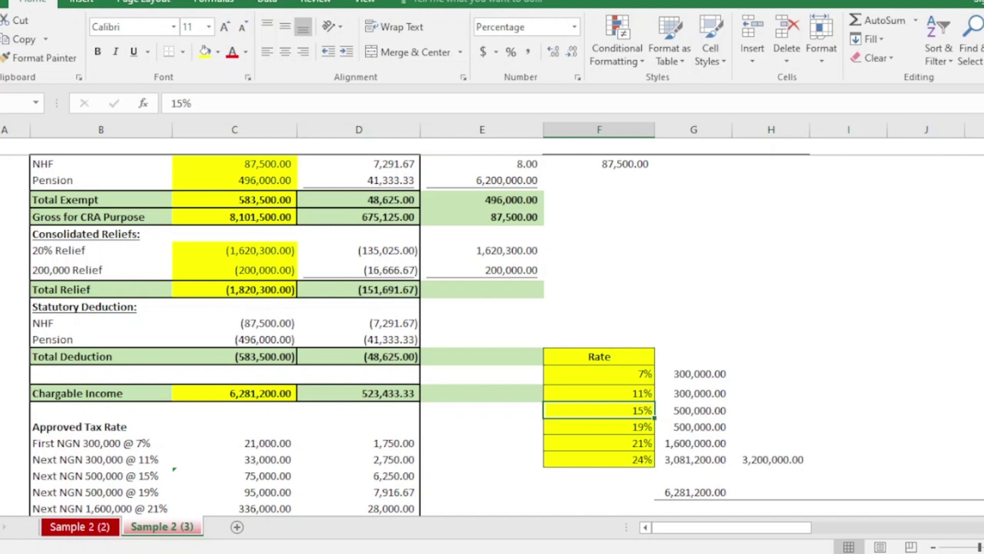
{"action": "left_click", "coordinate": [599, 426]}
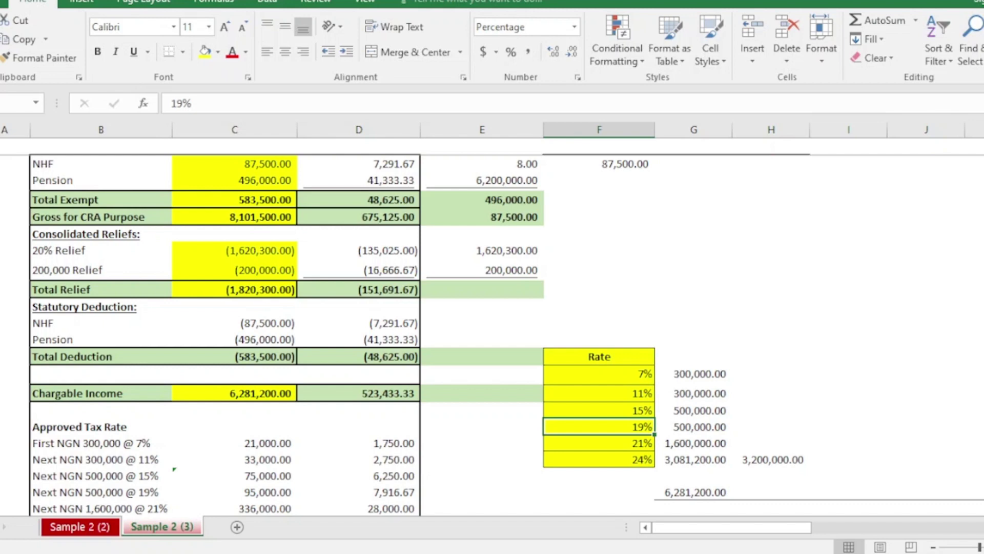
{"action": "left_click", "coordinate": [598, 443]}
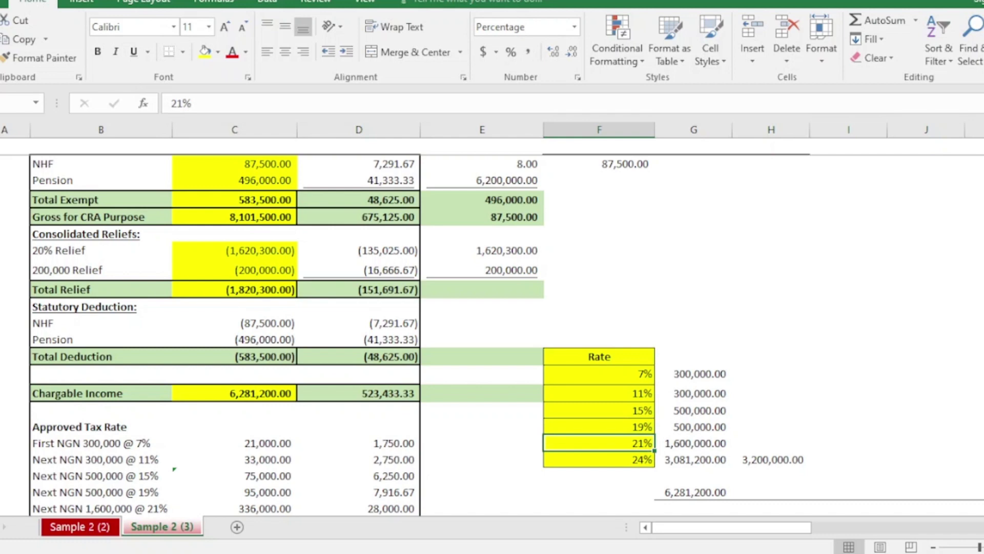
{"action": "left_click", "coordinate": [599, 459]}
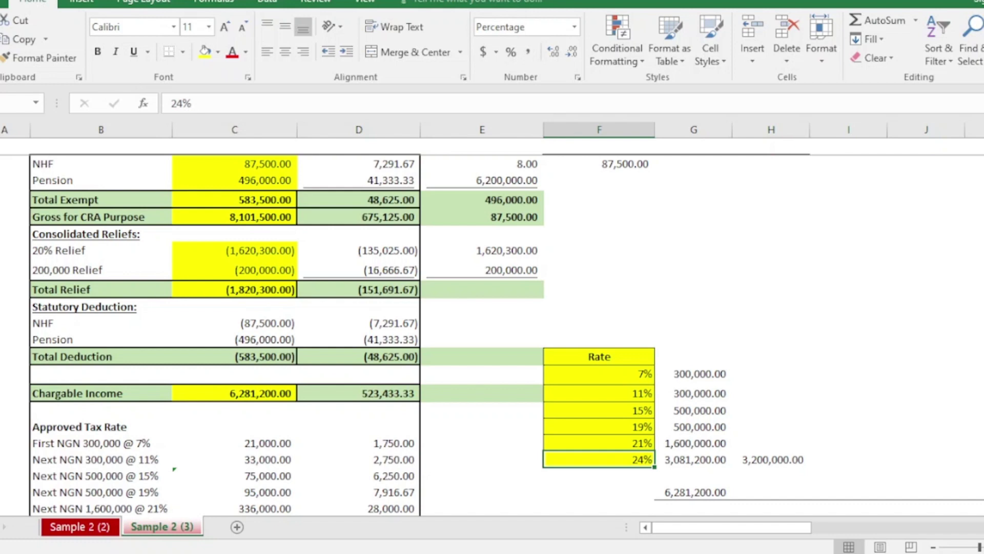
{"action": "left_click_drag", "start_coordinate": [700, 374], "coordinate": [700, 443]}
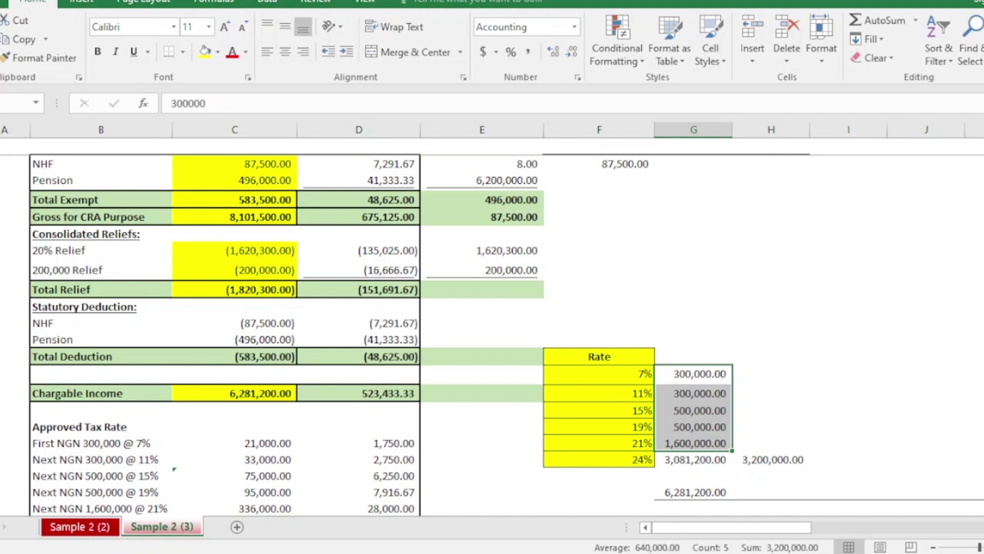
Step: Examine the annual tax amounts in the Approved Tax Rate section against Chargable Income, including the formula of the First NGN 300,000 @ 7% band
{"action": "left_click", "coordinate": [235, 476]}
{"action": "key", "text": "Down"}
{"action": "key", "text": "Down"}
{"action": "key", "text": "Down"}
{"action": "key", "text": "Down"}
{"action": "key", "text": "Down"}
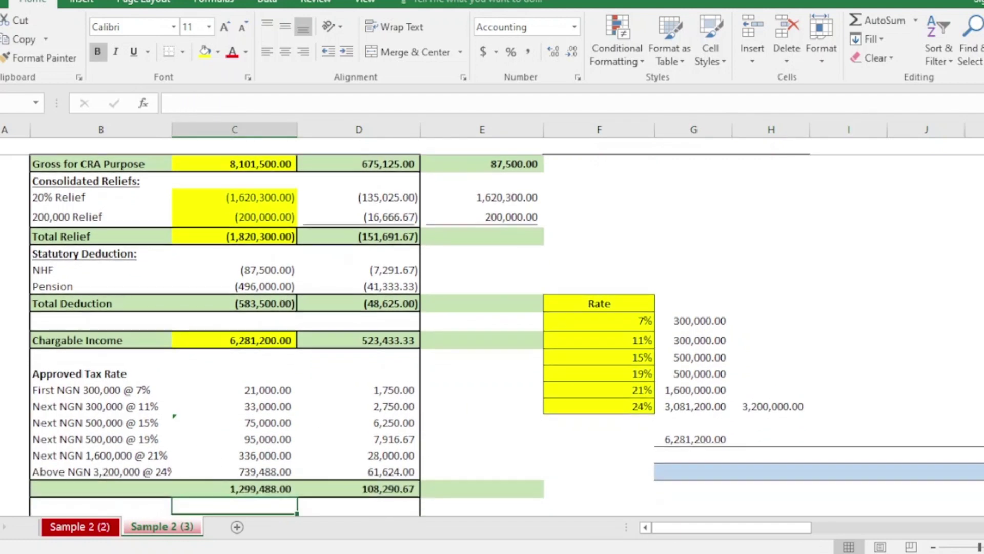
{"action": "key", "text": "Up"}
{"action": "key", "text": "Up"}
{"action": "key", "text": "Up"}
{"action": "key", "text": "Up"}
{"action": "key", "text": "Up"}
{"action": "key", "text": "Up"}
{"action": "key", "text": "Up"}
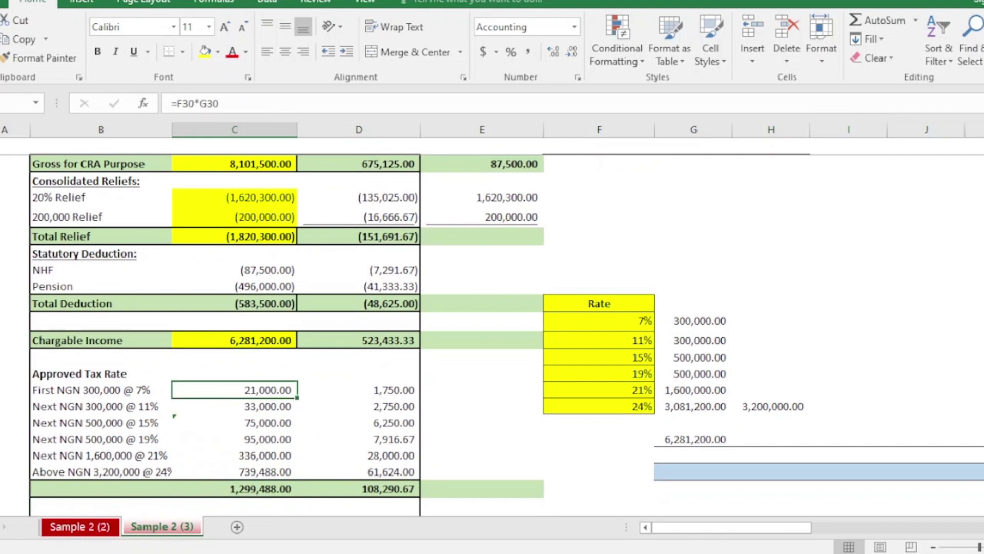
{"action": "key", "text": "Up"}
{"action": "key", "text": "Up"}
{"action": "key", "text": "Up"}
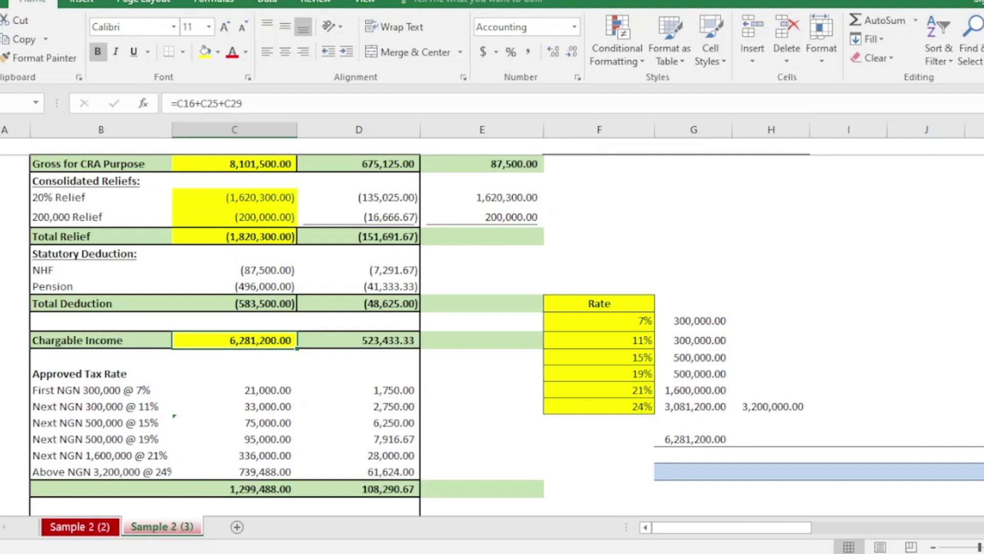
{"action": "left_click", "coordinate": [235, 390]}
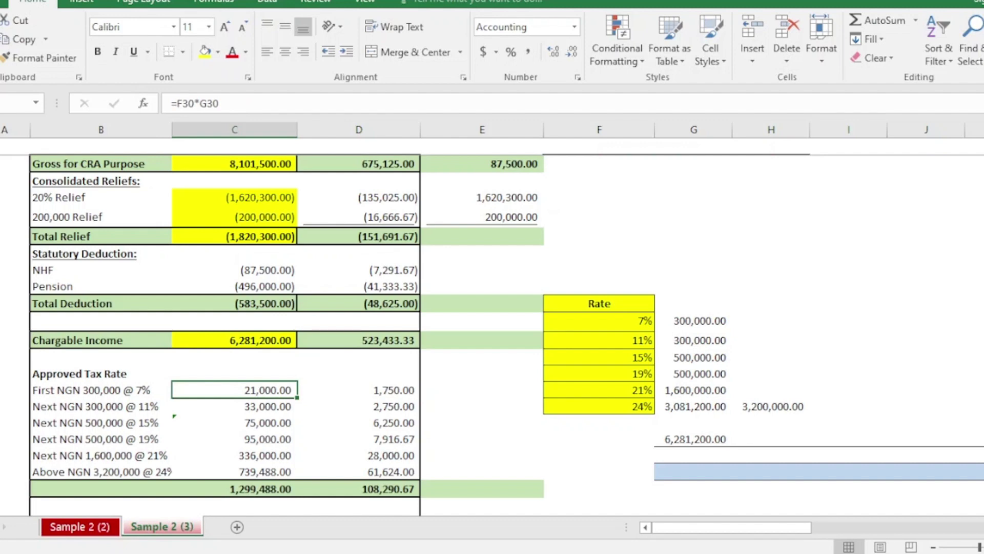
Step: Recompute the First NGN 300,000 @ 7% tax in column E of that row by multiplying G30 by the 7% rate
{"action": "left_click", "coordinate": [481, 390]}
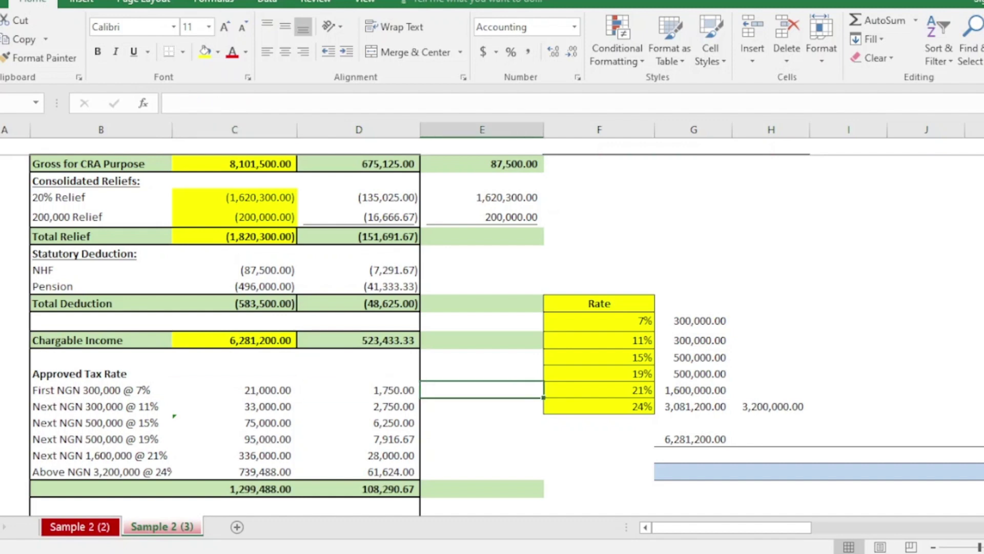
{"action": "type", "text": "="}
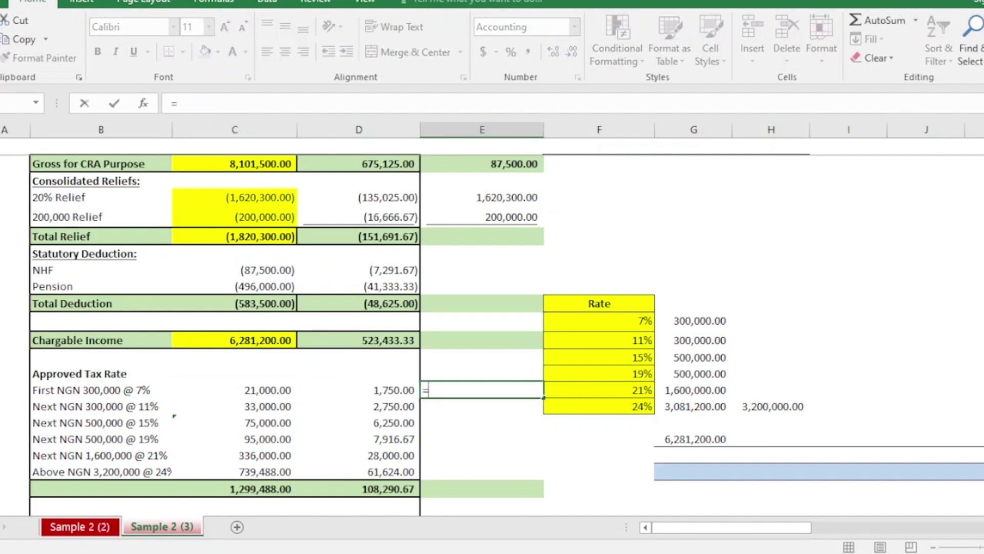
{"action": "left_click", "coordinate": [693, 321]}
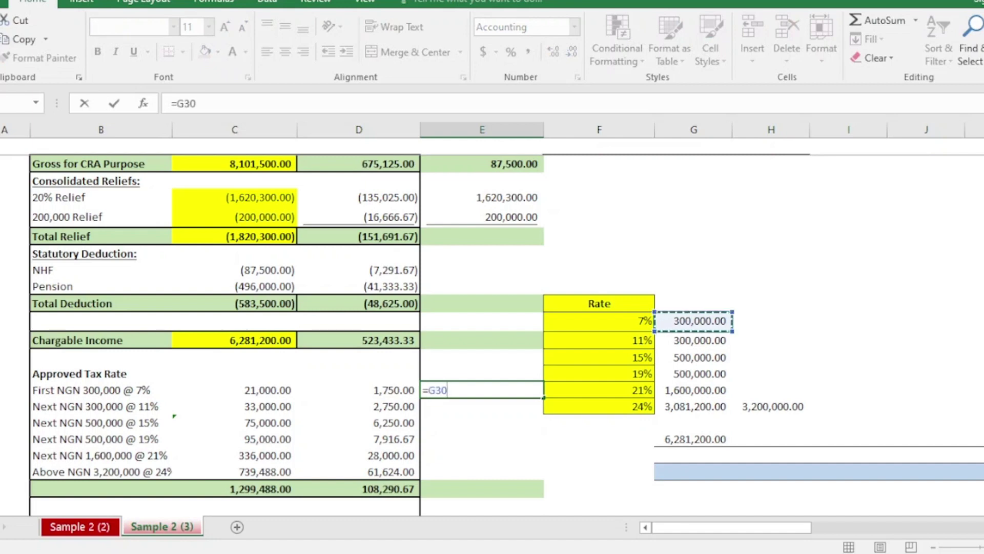
{"action": "type", "text": "*"}
{"action": "left_click", "coordinate": [615, 320]}
{"action": "key", "text": "Return"}
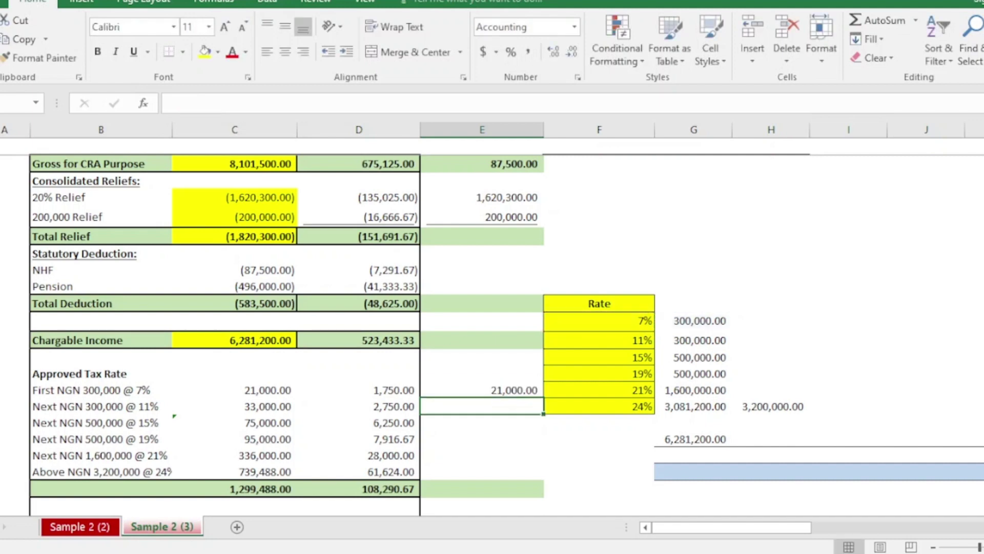
Step: Check the column E formula of the First NGN 300,000 @ 7% band and highlight its annual tax amount in yellow
{"action": "left_click", "coordinate": [482, 389]}
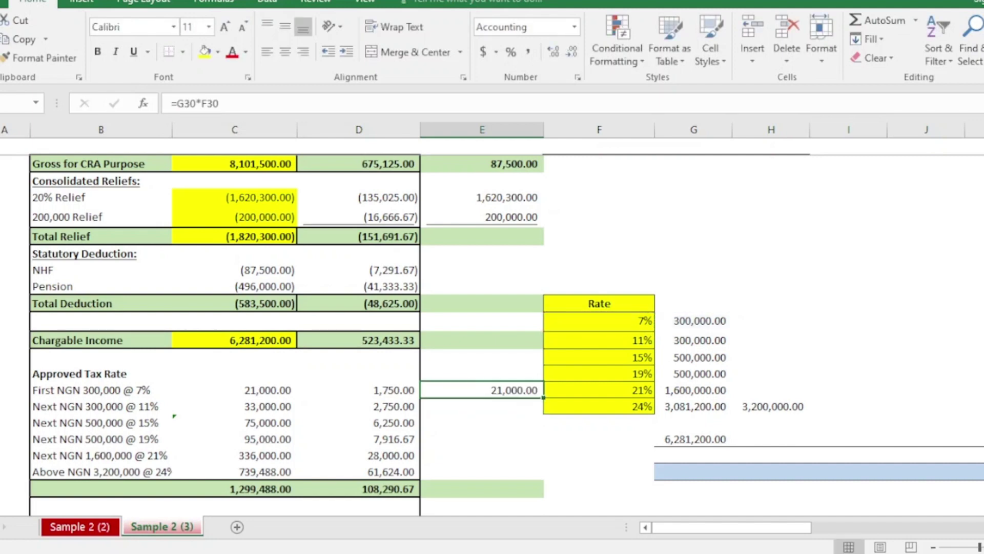
{"action": "left_click", "coordinate": [235, 390]}
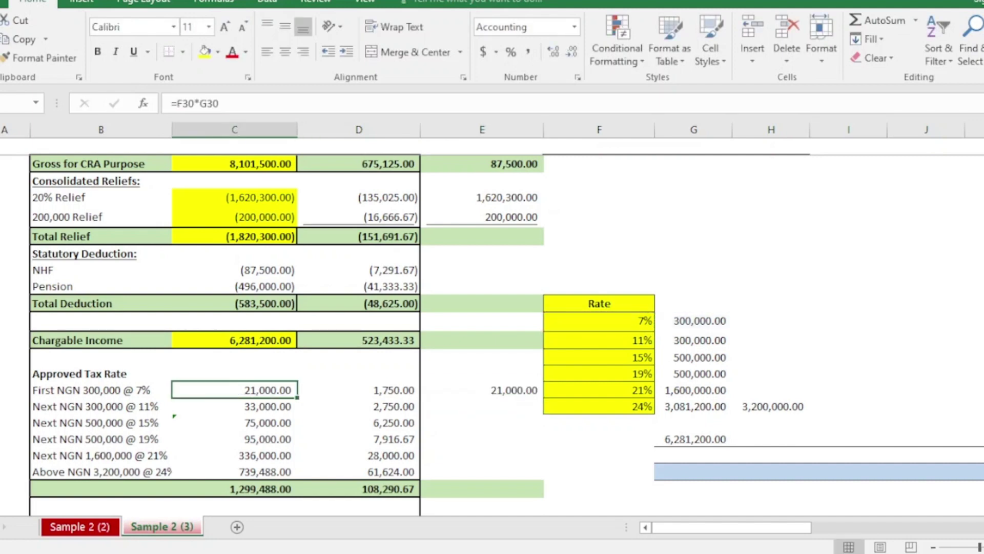
{"action": "left_click", "coordinate": [205, 52]}
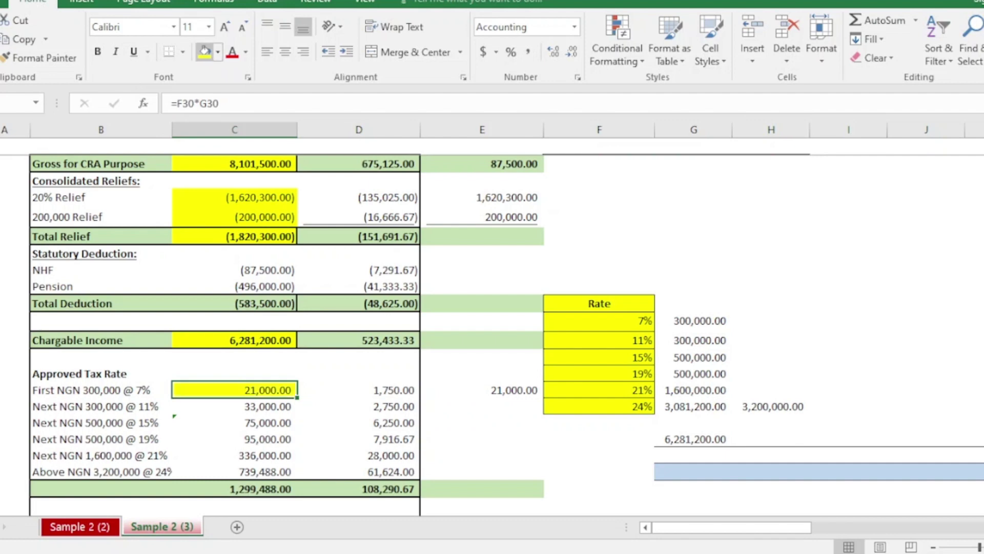
Step: Recompute the Next NGN 300,000 @ 11% tax in column E as F31*G31 and highlight the band's annual tax amount in yellow
{"action": "left_click", "coordinate": [482, 406]}
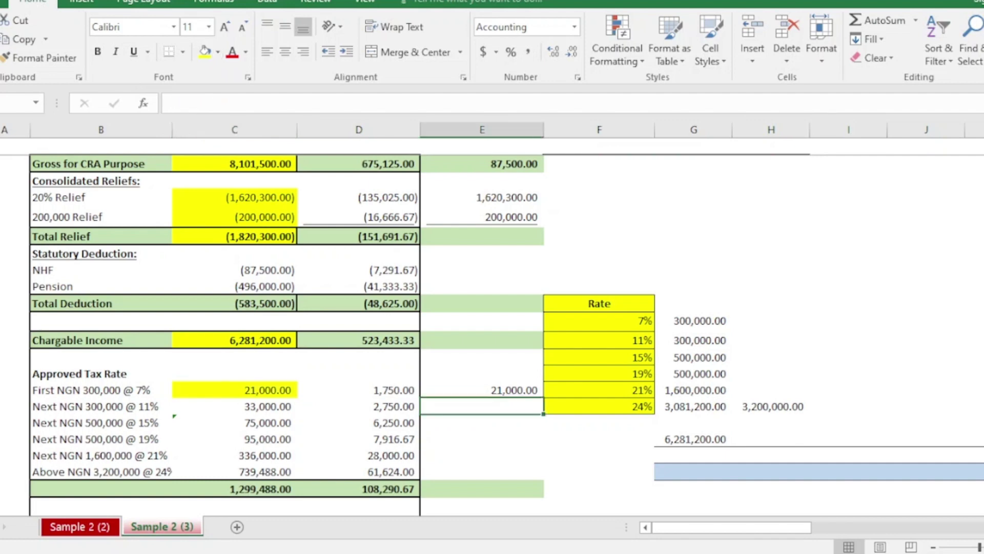
{"action": "type", "text": "="}
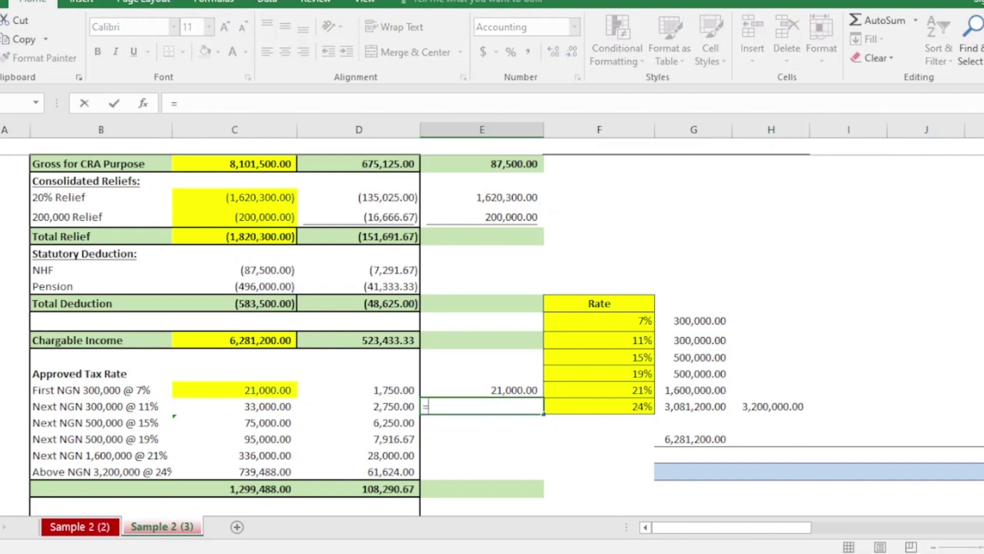
{"action": "left_click", "coordinate": [599, 340]}
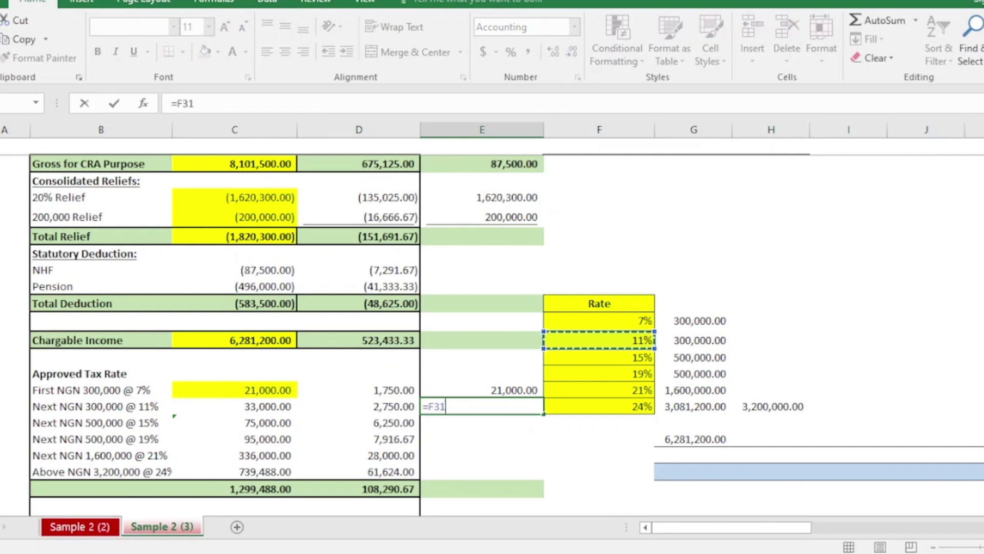
{"action": "type", "text": "*"}
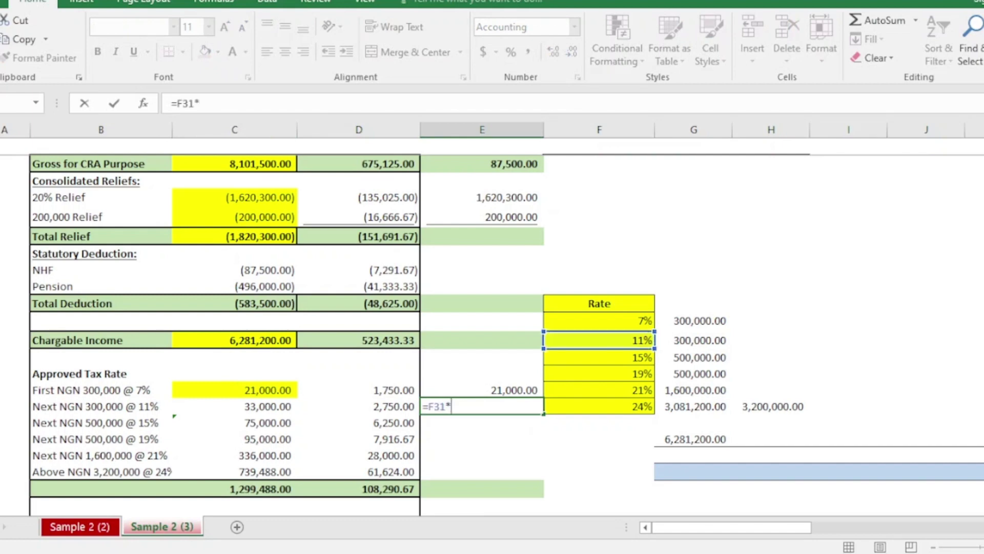
{"action": "left_click", "coordinate": [700, 340]}
{"action": "key", "text": "Return"}
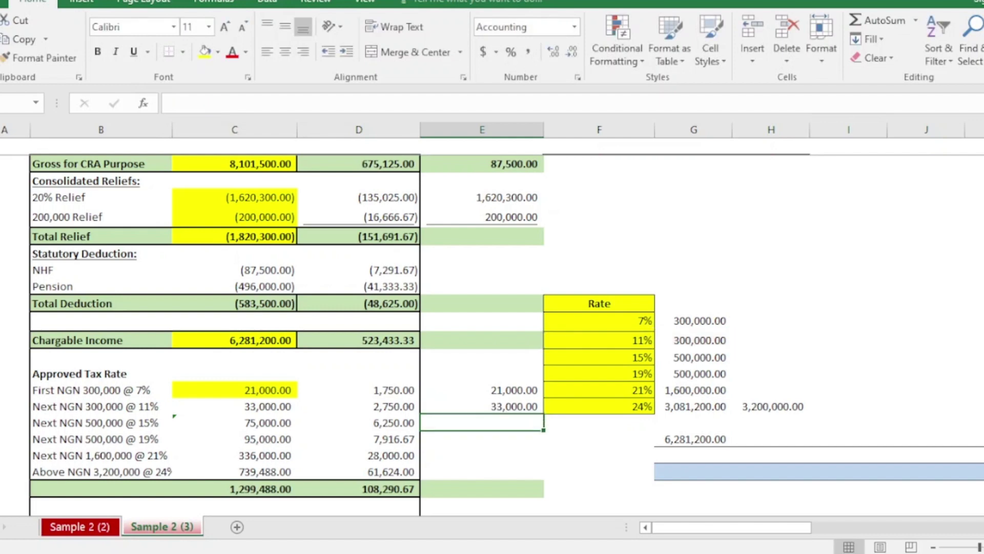
{"action": "left_click", "coordinate": [234, 406]}
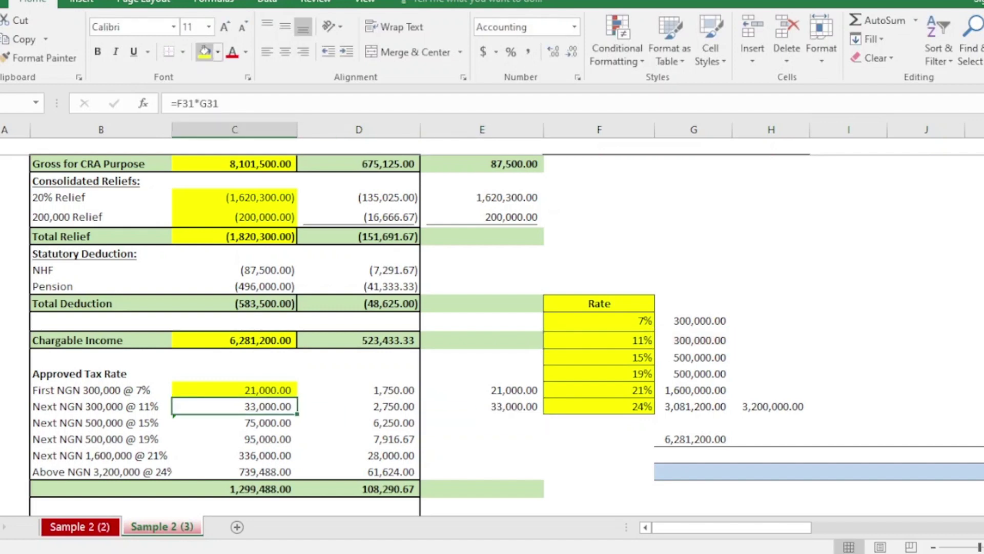
{"action": "left_click", "coordinate": [204, 51]}
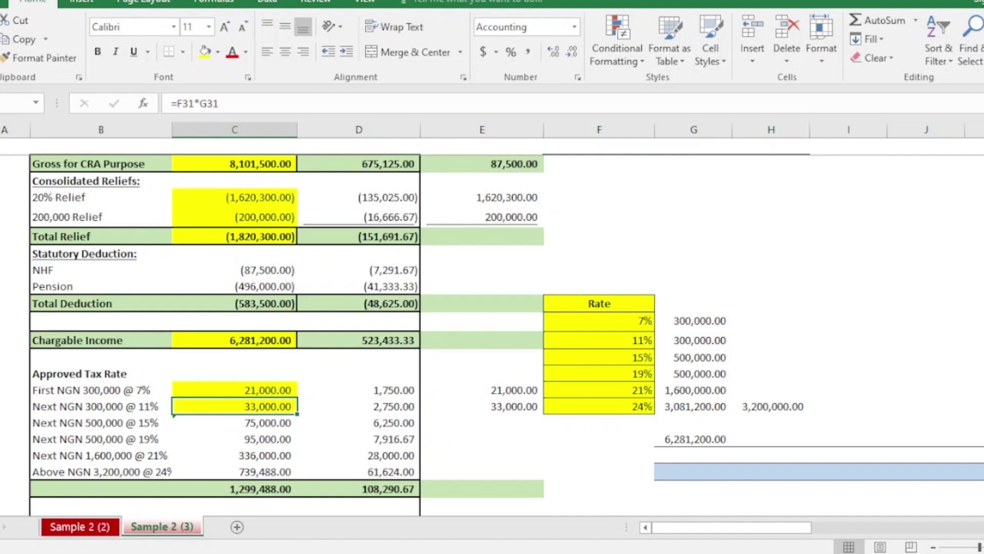
Step: Recompute the Next NGN 500,000 @ 15% tax in column E as F32*G32 and highlight the band's annual tax amount in yellow
{"action": "left_click", "coordinate": [482, 422]}
{"action": "type", "text": "="}
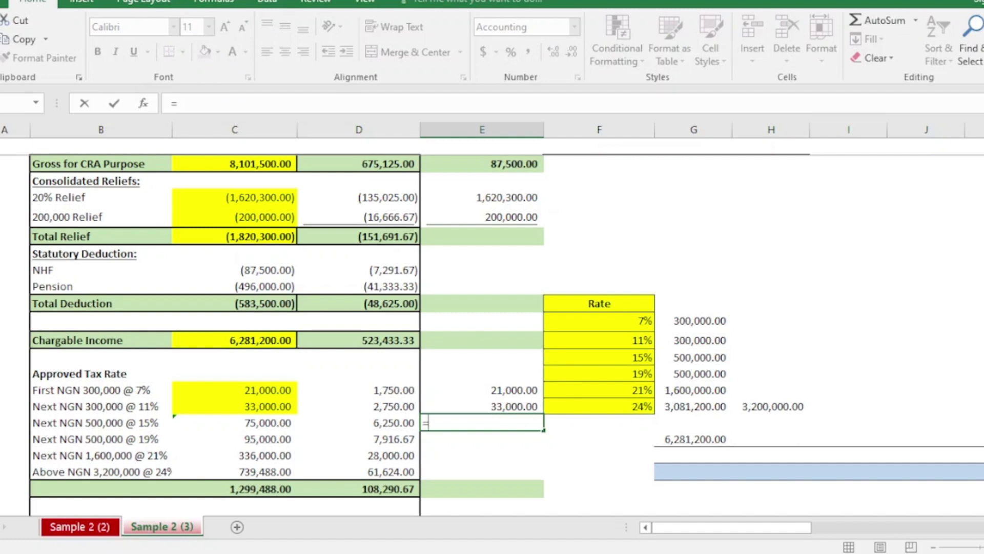
{"action": "left_click", "coordinate": [598, 357]}
{"action": "type", "text": "*"}
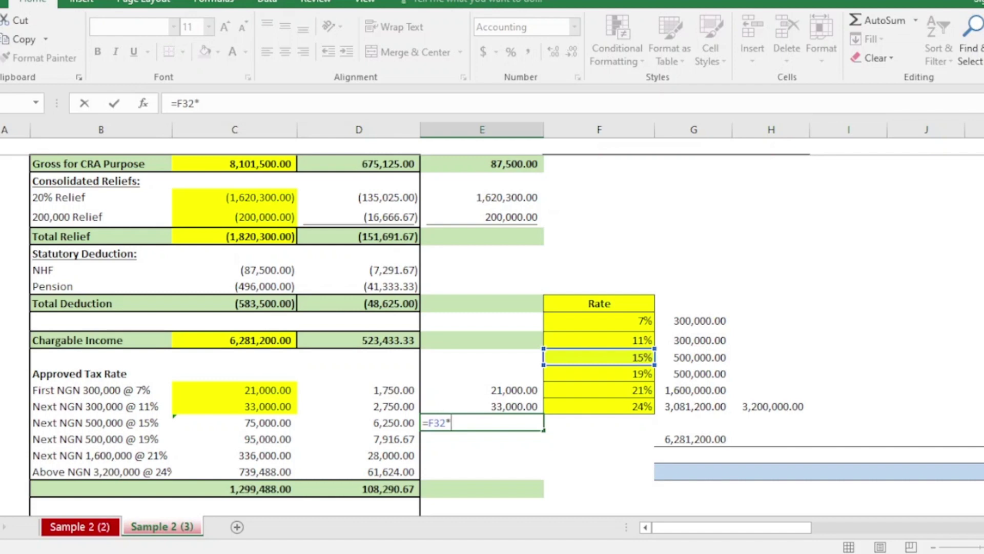
{"action": "left_click", "coordinate": [693, 357]}
{"action": "key", "text": "Return"}
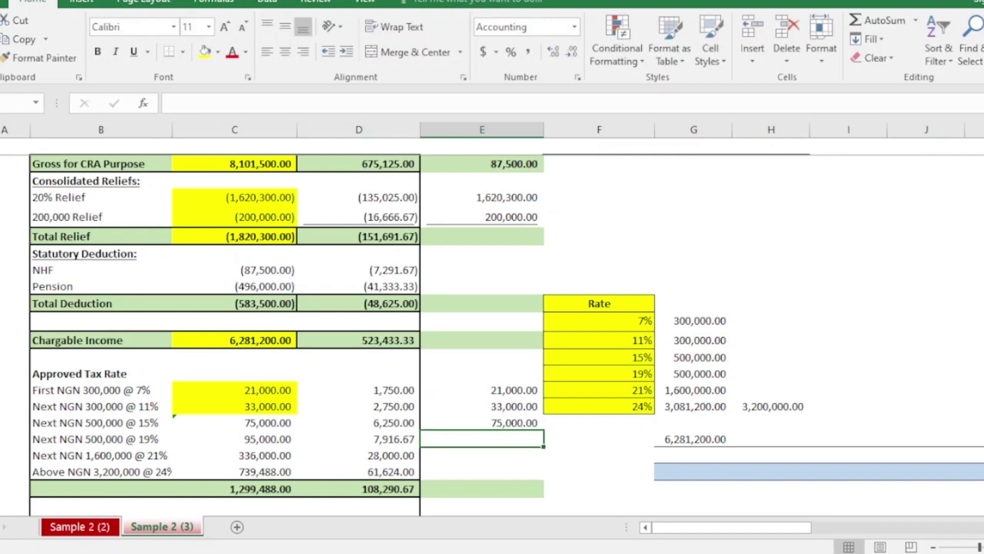
{"action": "left_click", "coordinate": [234, 422]}
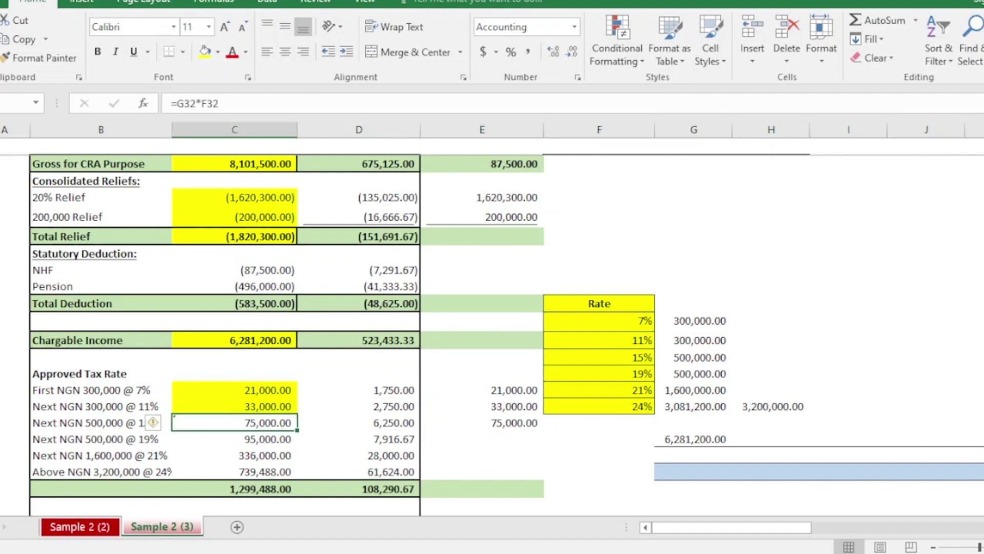
{"action": "left_click", "coordinate": [204, 51]}
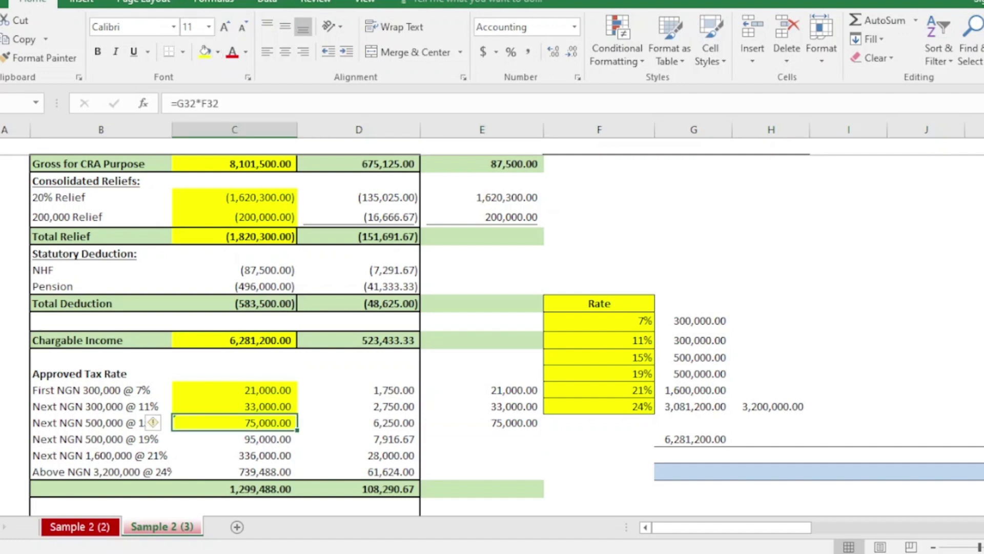
{"action": "left_click", "coordinate": [481, 439]}
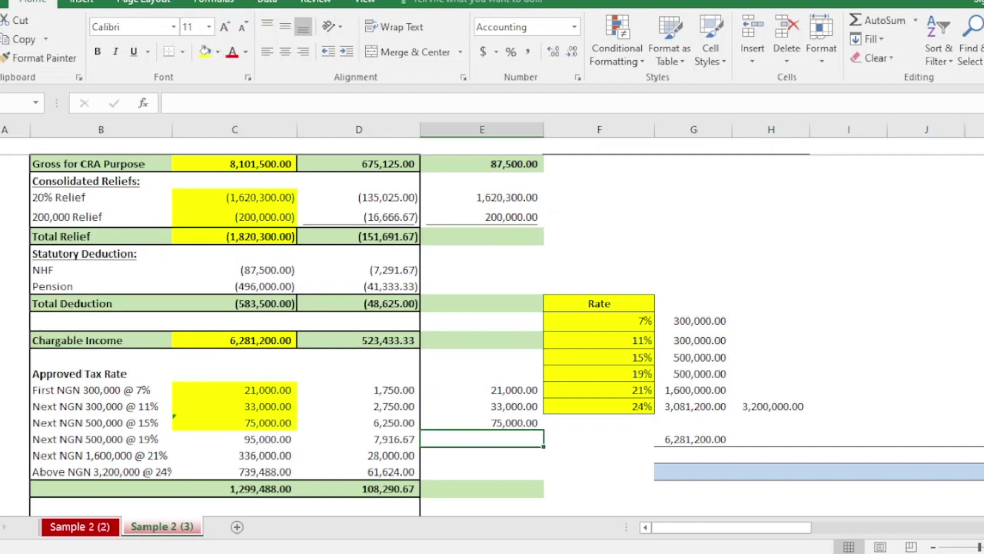
{"action": "type", "text": "="}
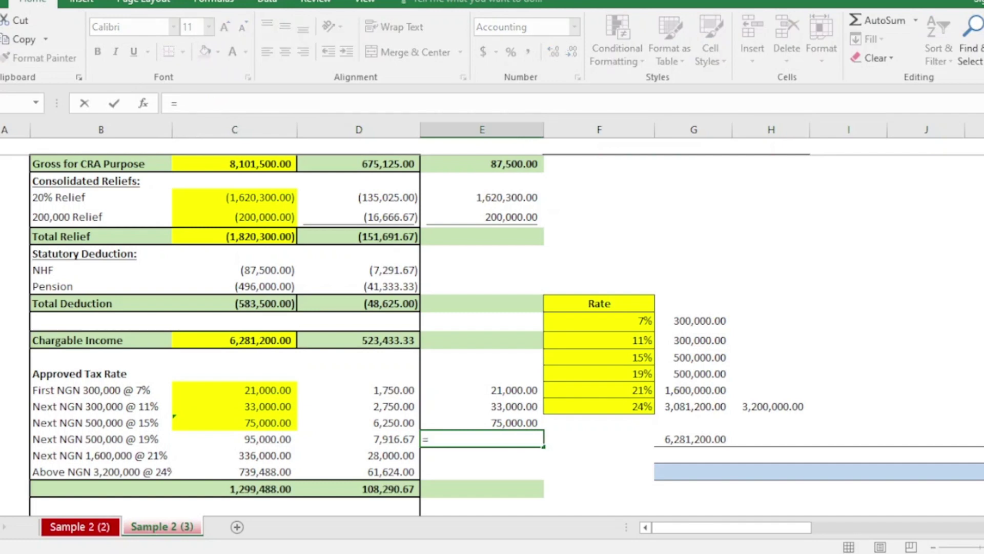
{"action": "left_click", "coordinate": [599, 373]}
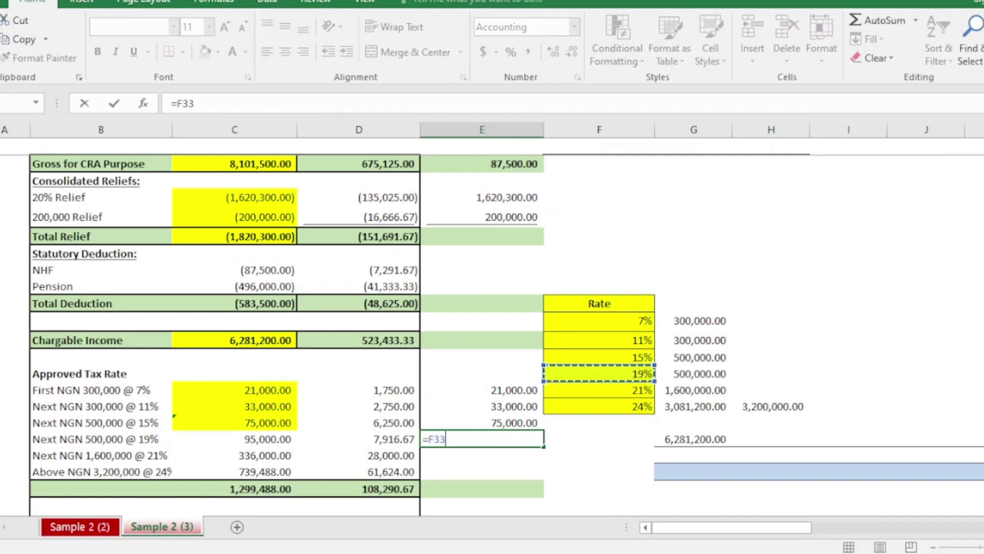
{"action": "key", "text": "Return"}
{"action": "key", "text": "Down"}
{"action": "key", "text": "Down"}
{"action": "key", "text": "Down"}
{"action": "key", "text": "Down"}
{"action": "key", "text": "Down"}
{"action": "key", "text": "Down"}
{"action": "key", "text": "Down"}
{"action": "key", "text": "Down"}
{"action": "key", "text": "Down"}
{"action": "key", "text": "Down"}
{"action": "key", "text": "Down"}
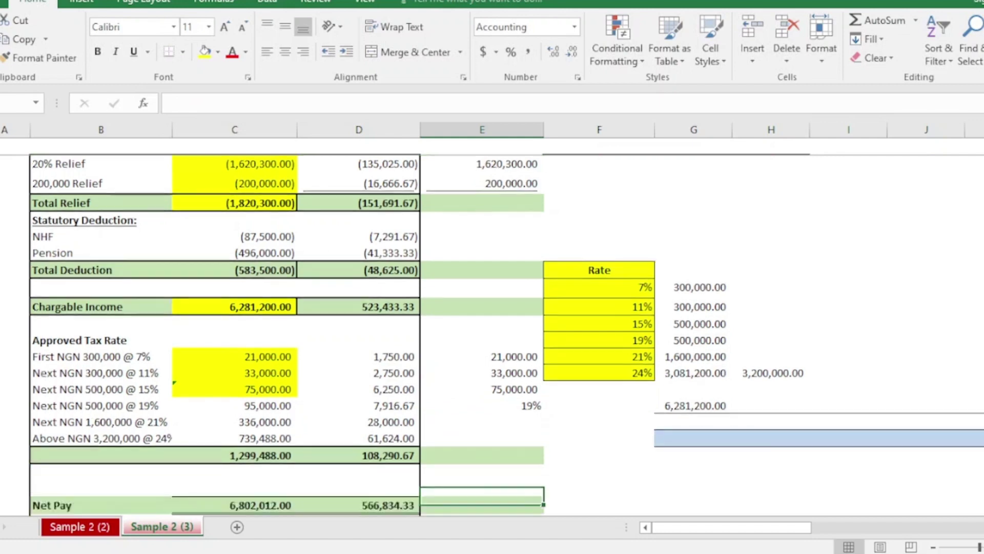
{"action": "type", "text": "8"}
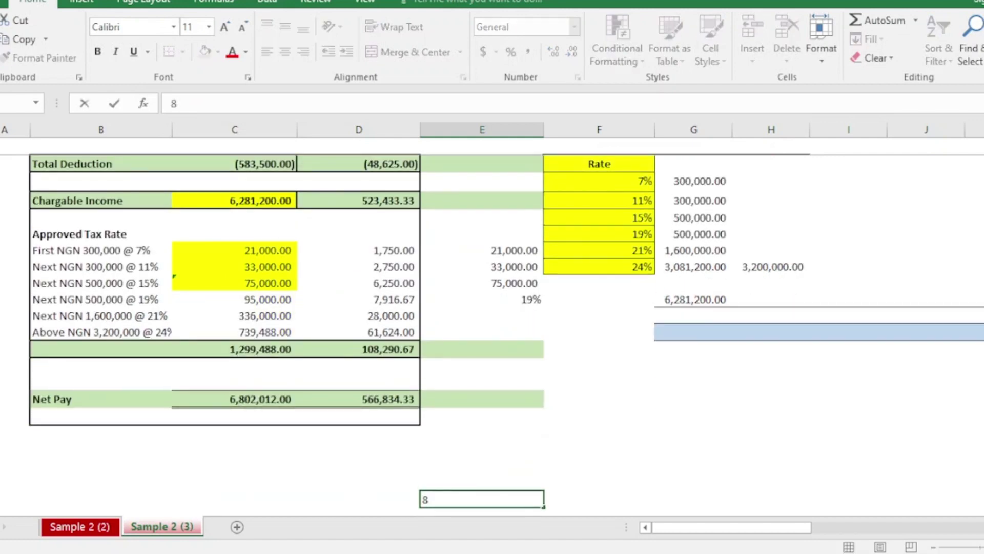
Step: Rewrite the column E formula of the Next NGN 500,000 @ 19% band as F33*G33 and highlight its annual tax amount in yellow
{"action": "left_click", "coordinate": [481, 299]}
{"action": "key", "text": "F2"}
{"action": "key", "text": "BackSpace"}
{"action": "key", "text": "BackSpace"}
{"action": "key", "text": "BackSpace"}
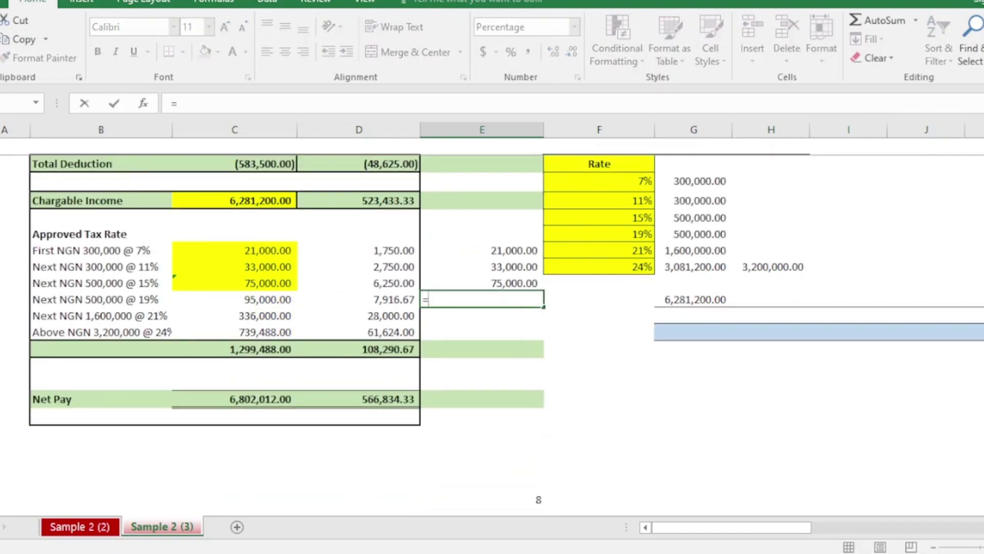
{"action": "left_click", "coordinate": [599, 233]}
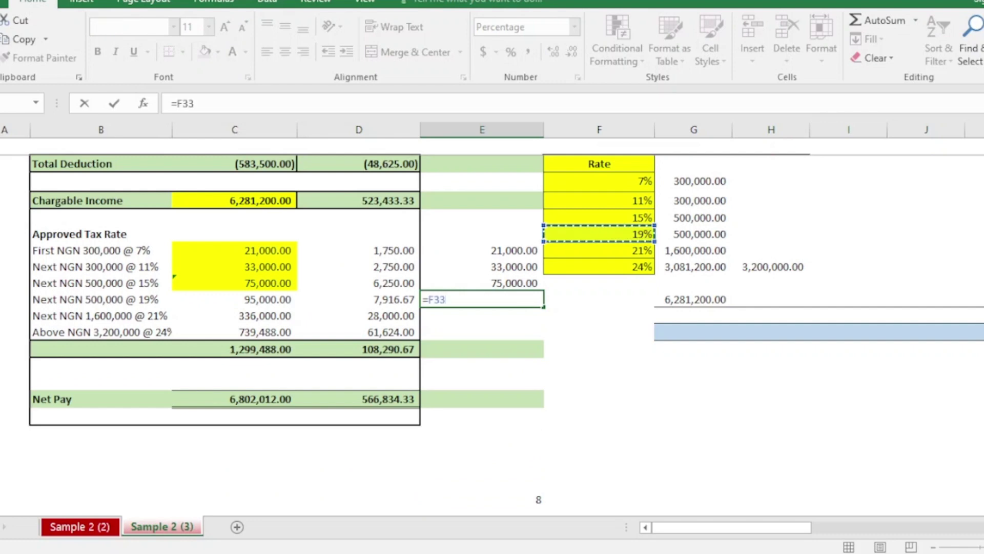
{"action": "type", "text": "*"}
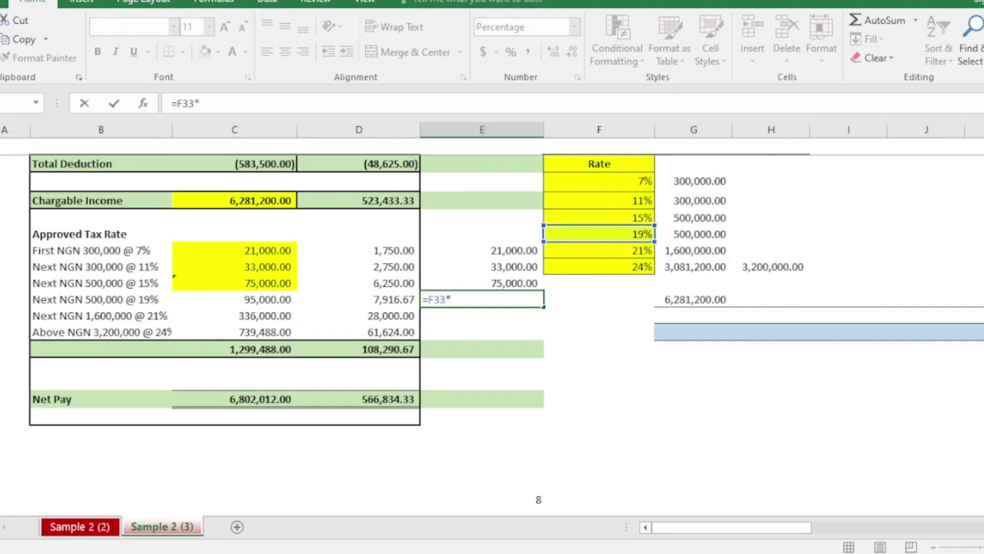
{"action": "left_click", "coordinate": [700, 233]}
{"action": "key", "text": "Return"}
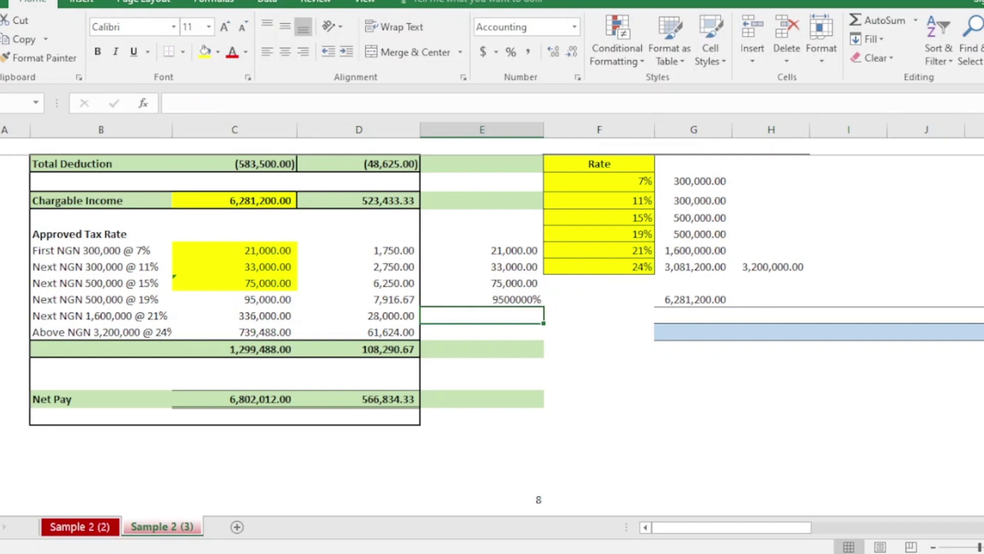
{"action": "left_click", "coordinate": [234, 300]}
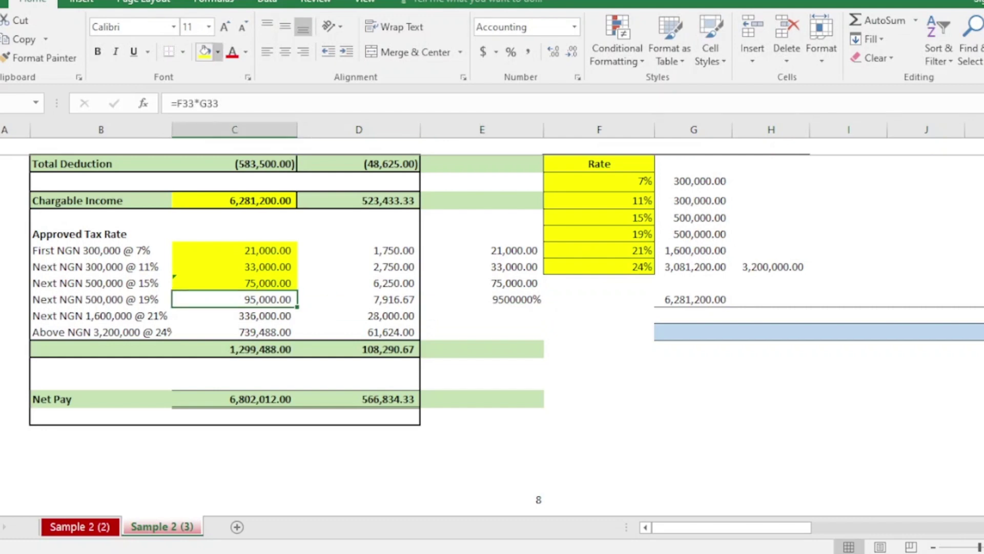
{"action": "left_click", "coordinate": [204, 51]}
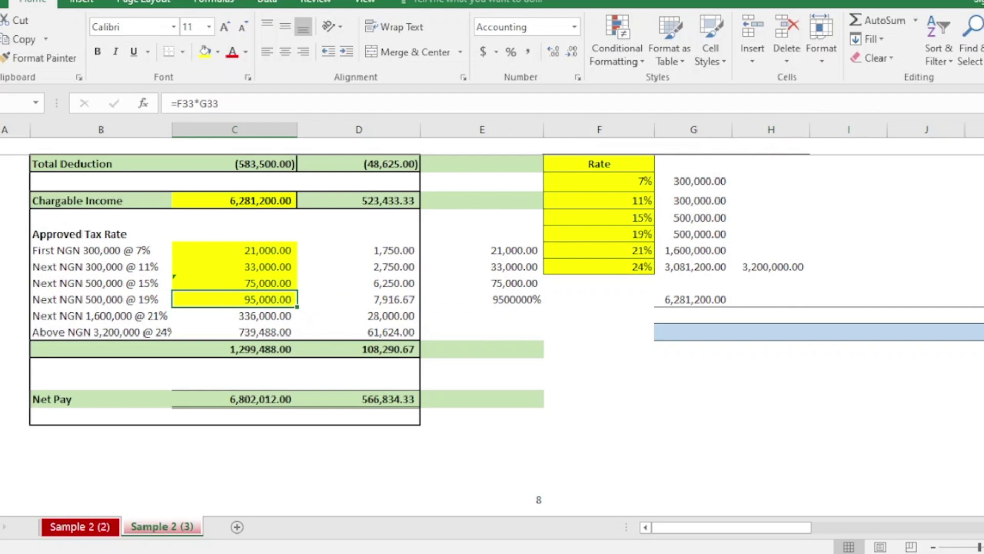
Step: Recompute the Next NGN 1,600,000 @ 21% tax in column E as F34*G34 and highlight the band's annual tax amount in yellow
{"action": "left_click", "coordinate": [482, 315]}
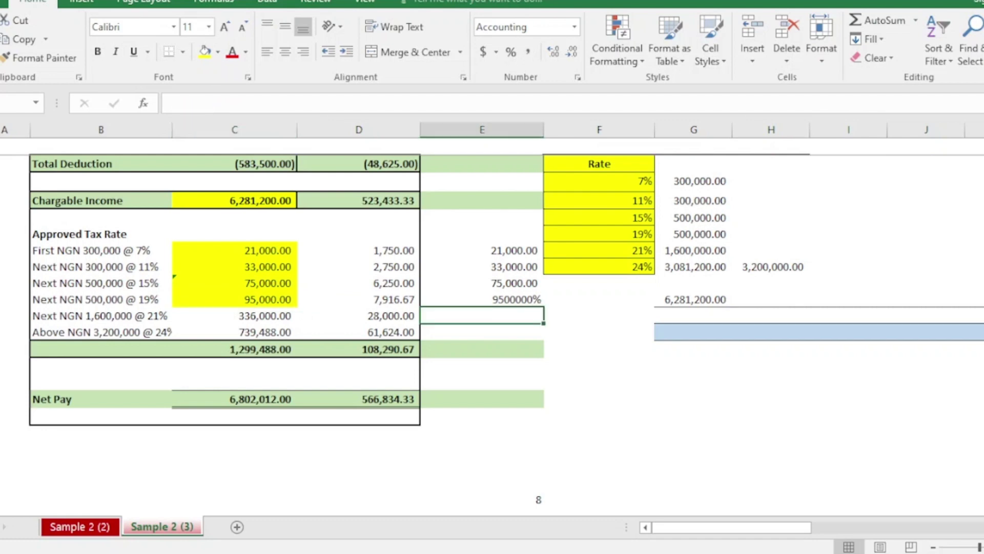
{"action": "type", "text": "="}
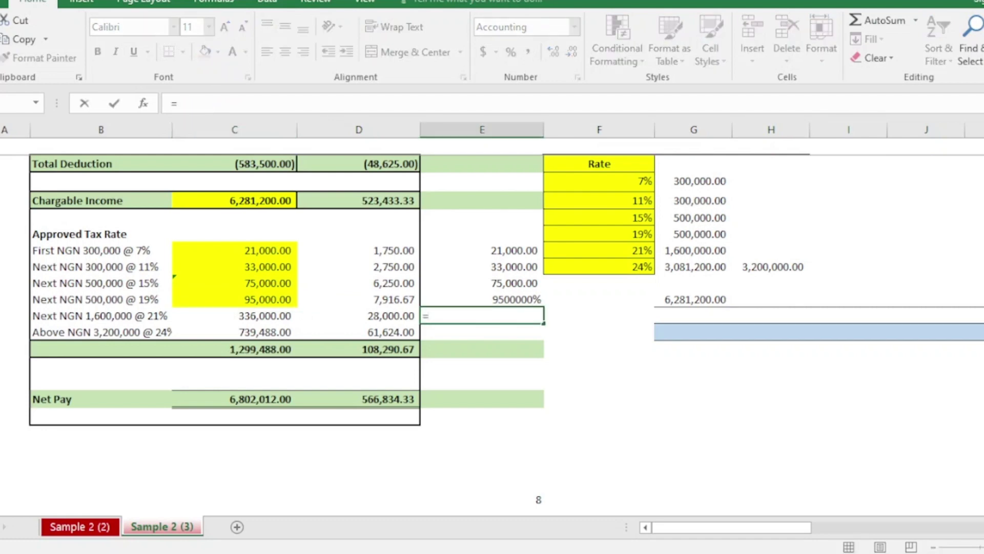
{"action": "left_click", "coordinate": [599, 250]}
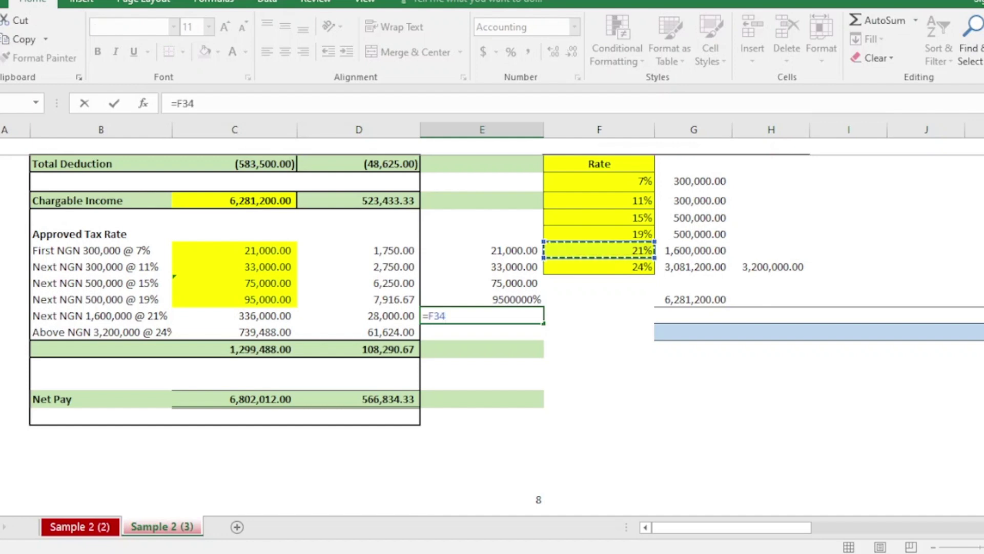
{"action": "type", "text": "*"}
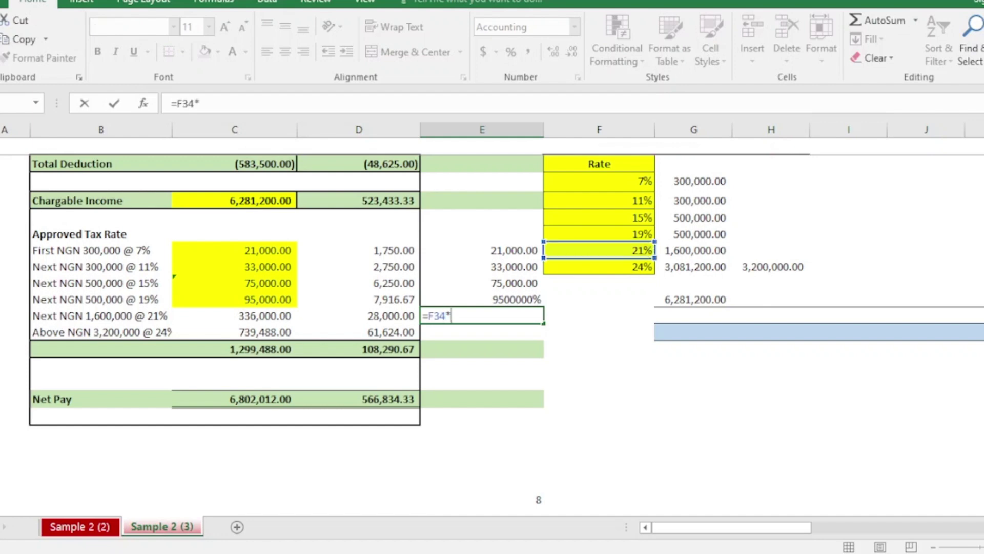
{"action": "left_click", "coordinate": [695, 250]}
{"action": "key", "text": "Return"}
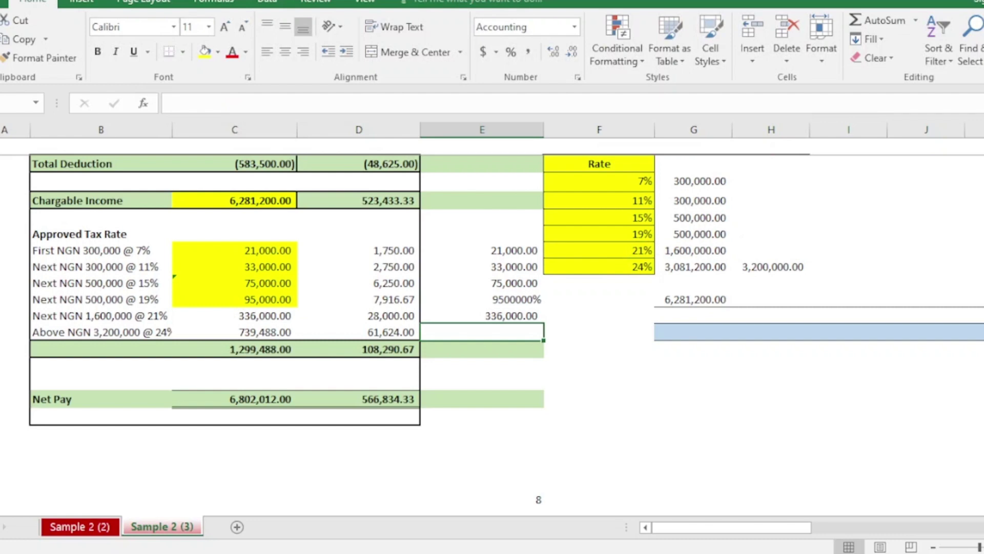
{"action": "left_click", "coordinate": [234, 316]}
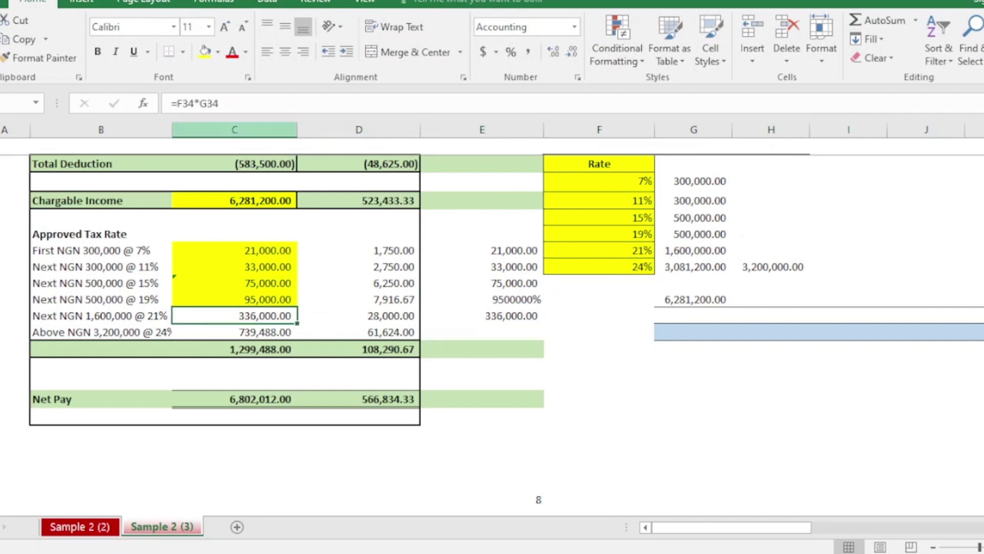
{"action": "left_click", "coordinate": [204, 51]}
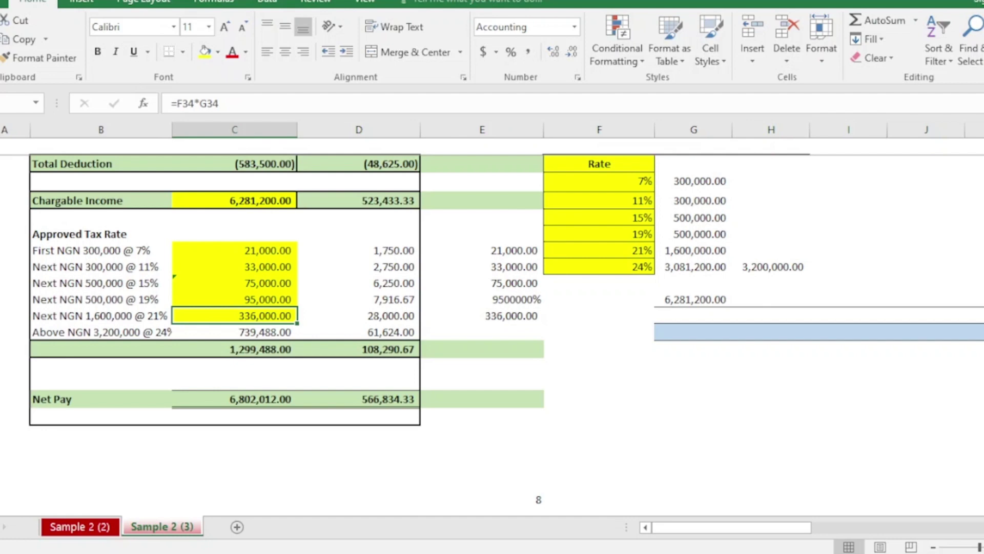
Step: Compute the income above NGN 3,200,000 in cell F39 as Chargable Income C31 minus the 3,200,000 threshold in H35
{"action": "left_click", "coordinate": [598, 332]}
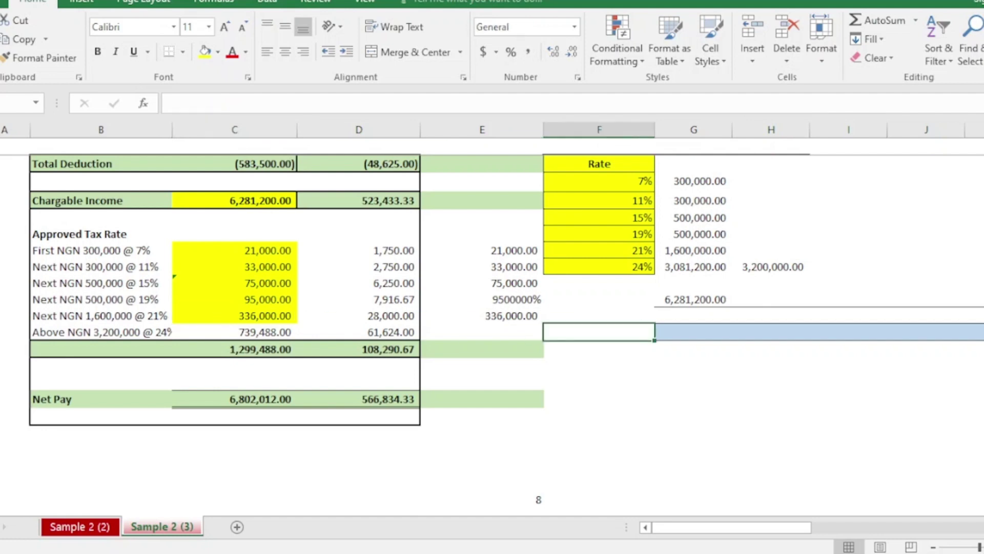
{"action": "type", "text": "="}
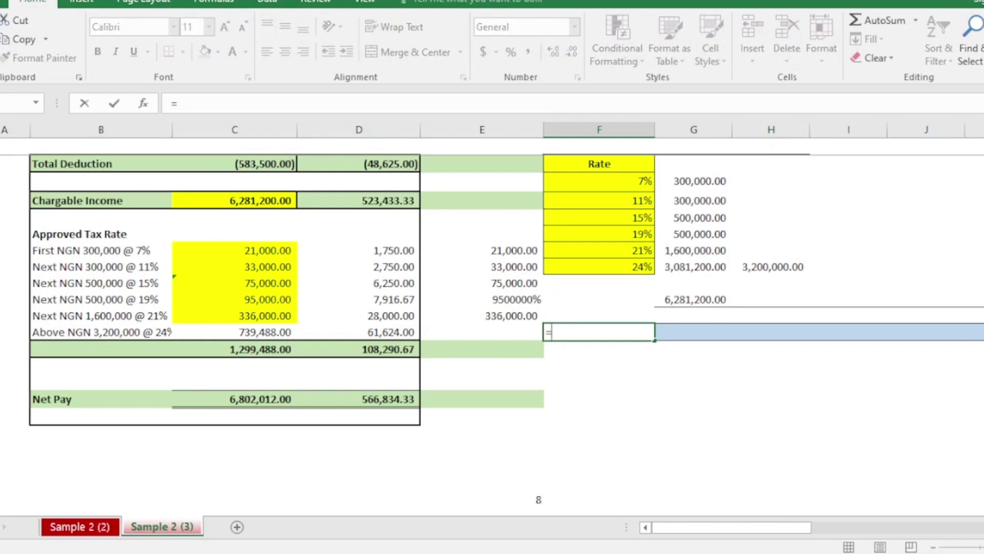
{"action": "left_click", "coordinate": [234, 201]}
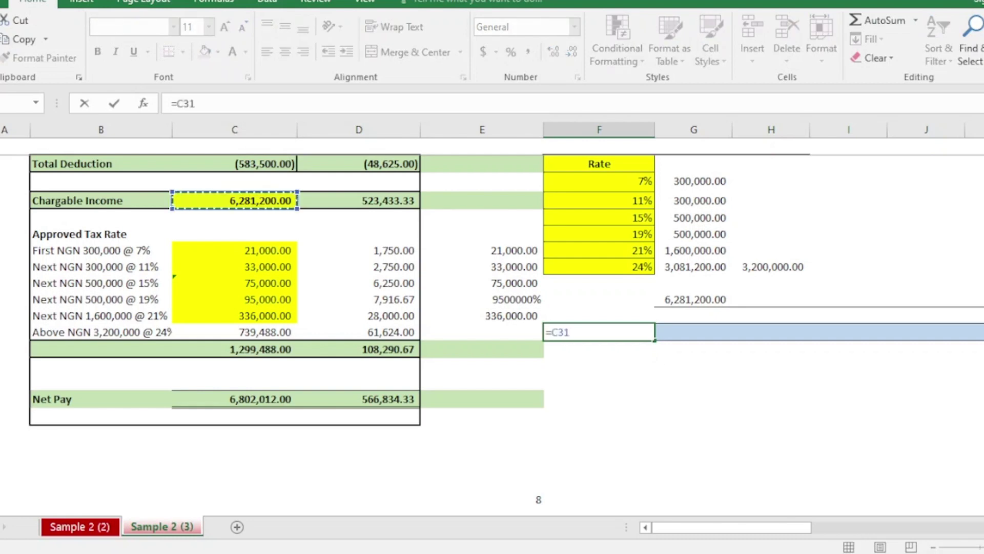
{"action": "type", "text": "-"}
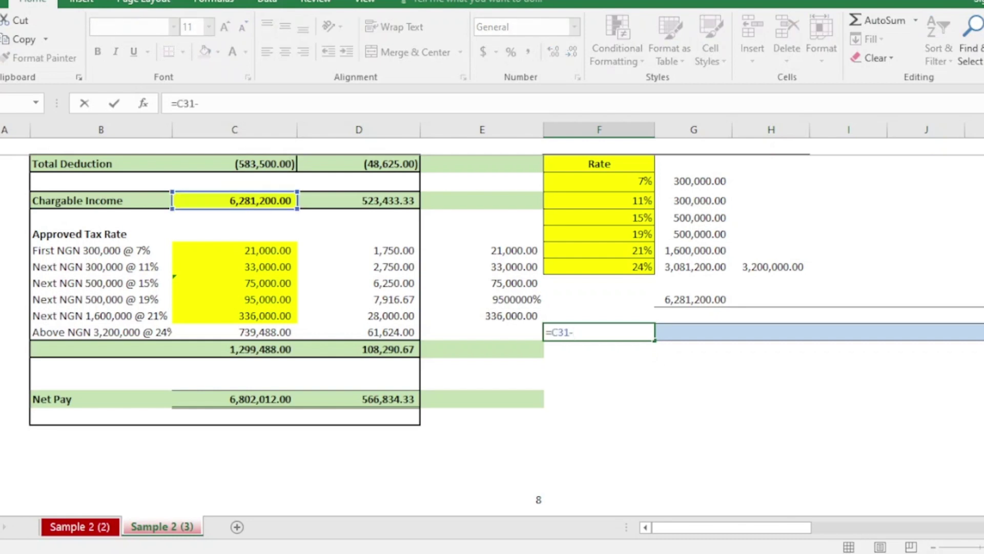
{"action": "left_click", "coordinate": [771, 266]}
{"action": "key", "text": "Return"}
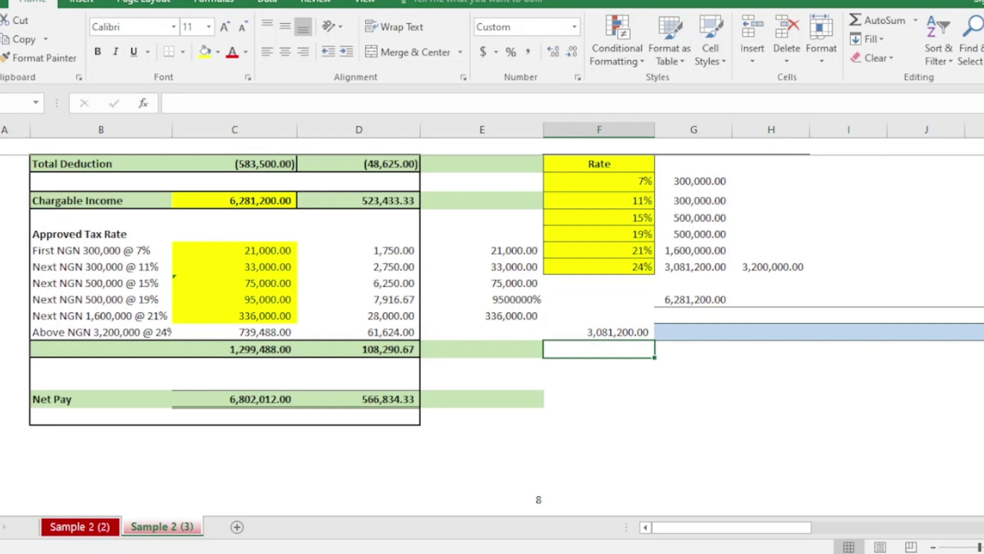
Step: Recompute the Above NGN 3,200,000 @ 24% tax in cell F40 as F35*F39 and highlight the band's annual tax amount in yellow
{"action": "type", "text": "="}
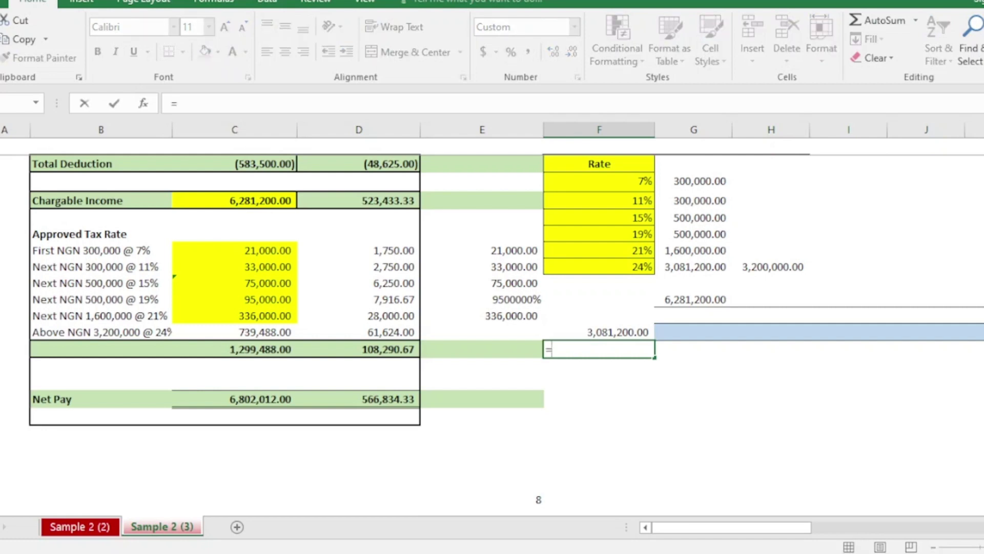
{"action": "left_click", "coordinate": [598, 267]}
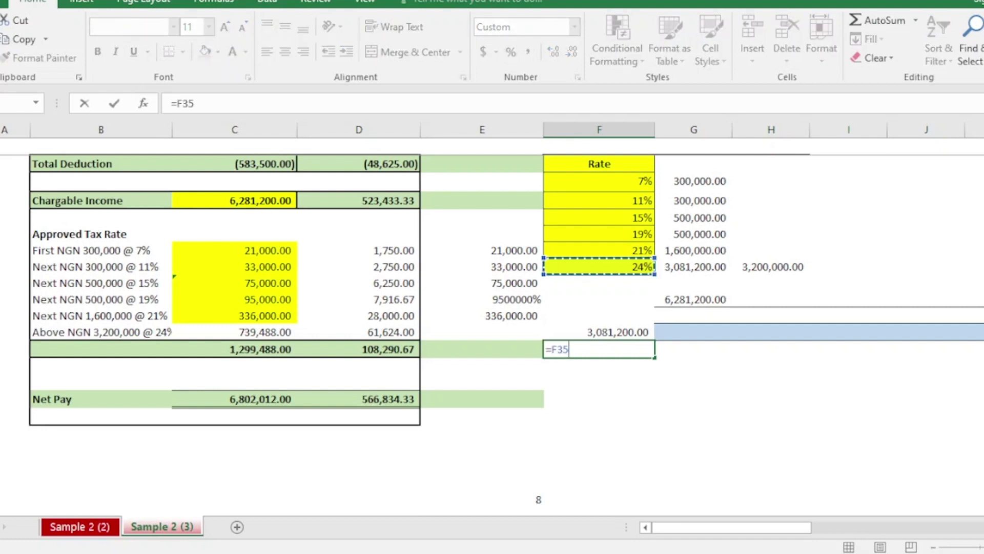
{"action": "type", "text": "*"}
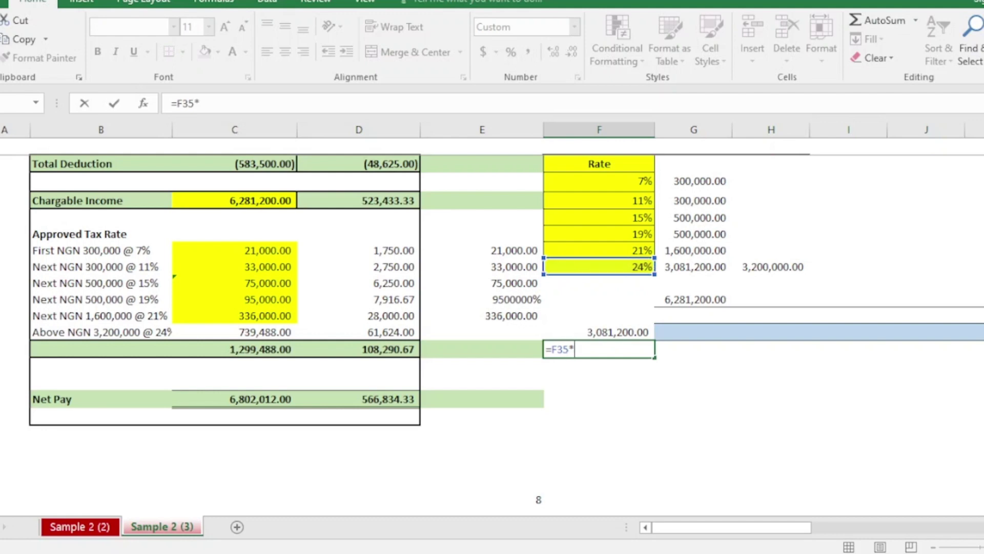
{"action": "left_click", "coordinate": [598, 332]}
{"action": "key", "text": "Return"}
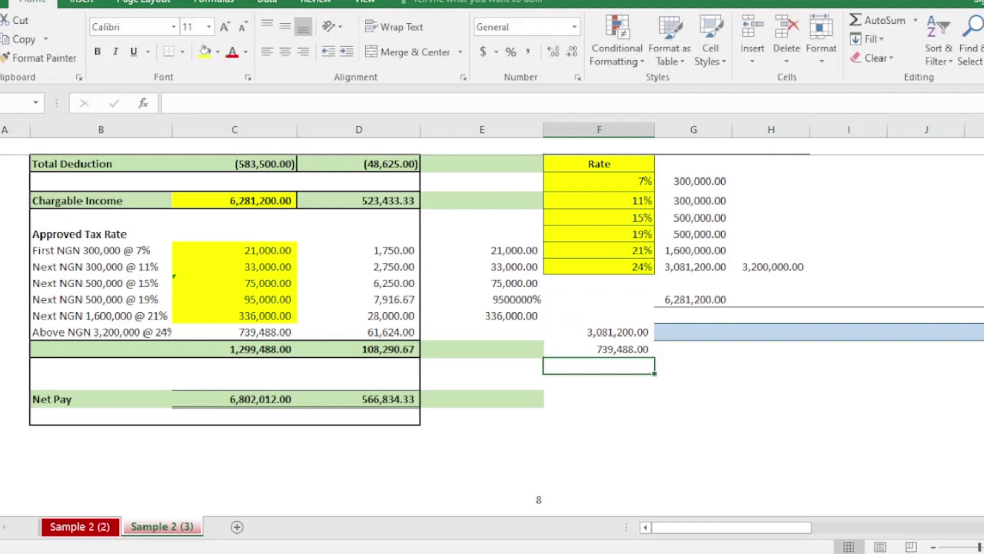
{"action": "left_click", "coordinate": [234, 332]}
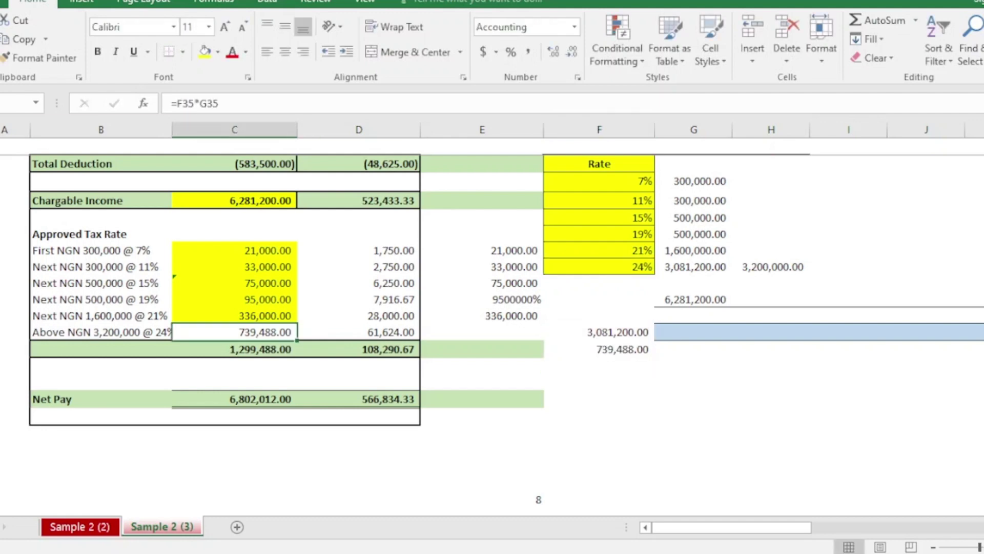
{"action": "left_click", "coordinate": [204, 51]}
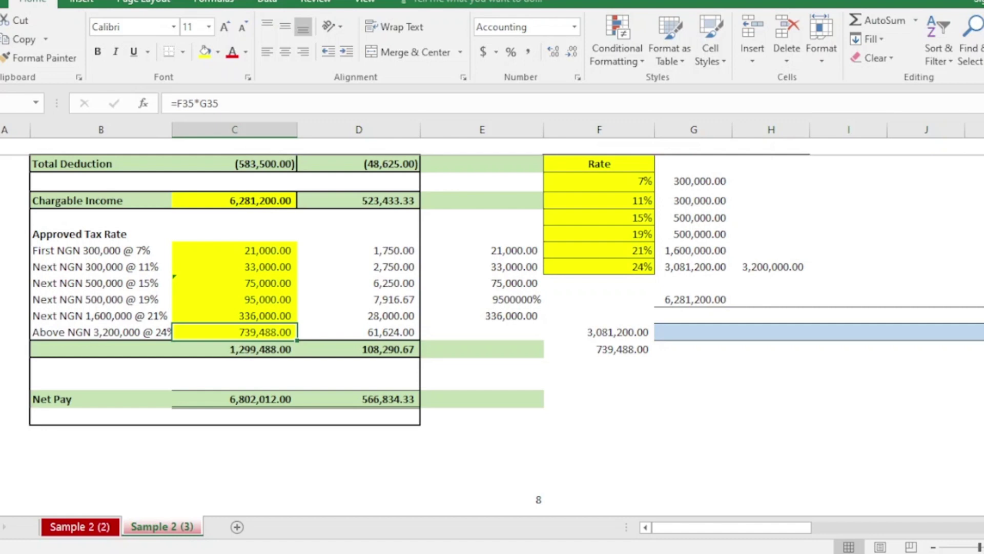
Step: Re-enter the annual tax total in cell C40 as SUM(C34:C39) and highlight it in yellow
{"action": "left_click", "coordinate": [234, 350]}
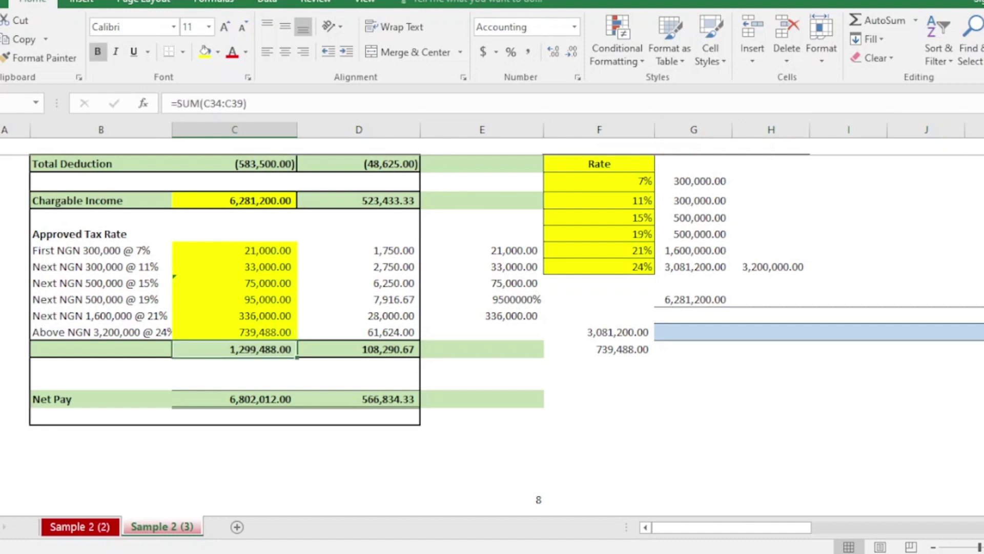
{"action": "left_click", "coordinate": [877, 20]}
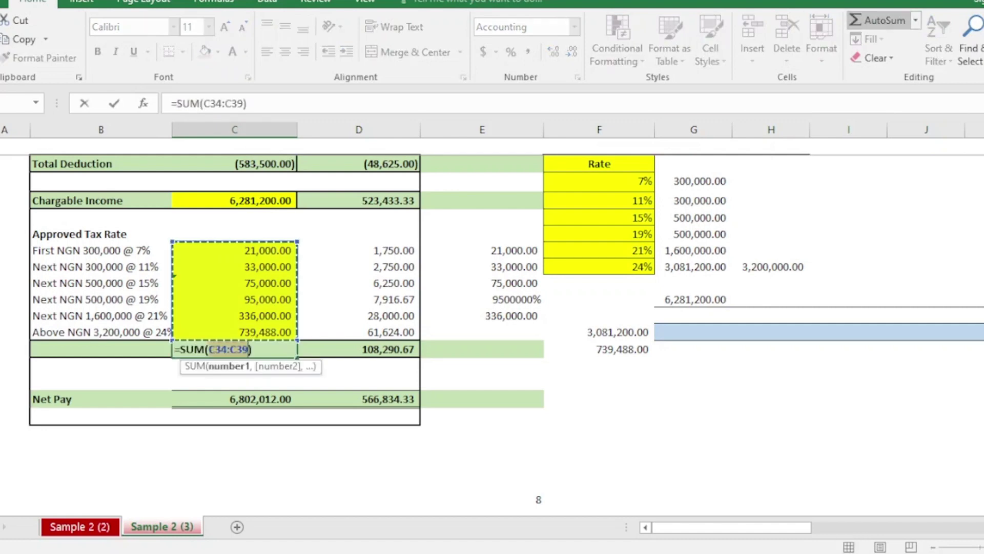
{"action": "key", "text": "Return"}
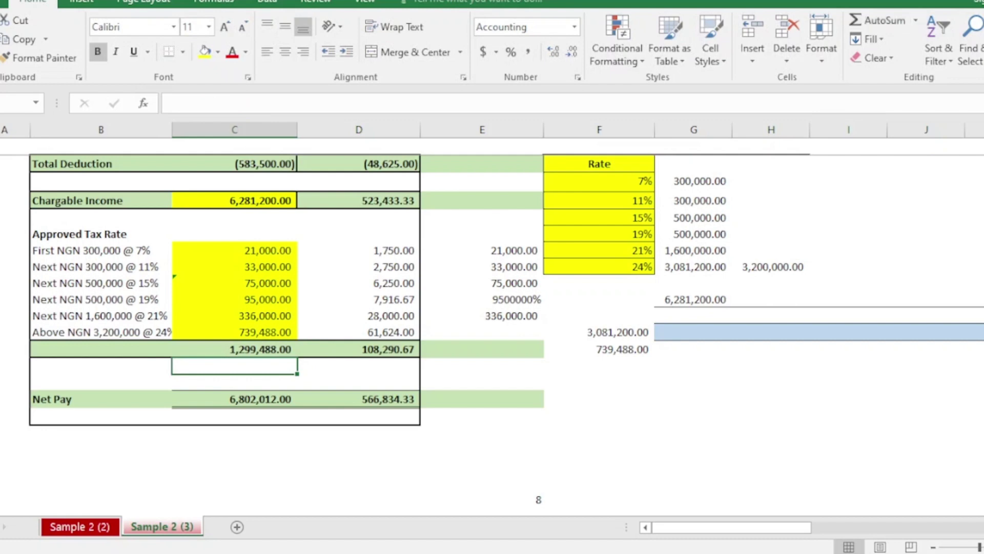
{"action": "left_click", "coordinate": [234, 349]}
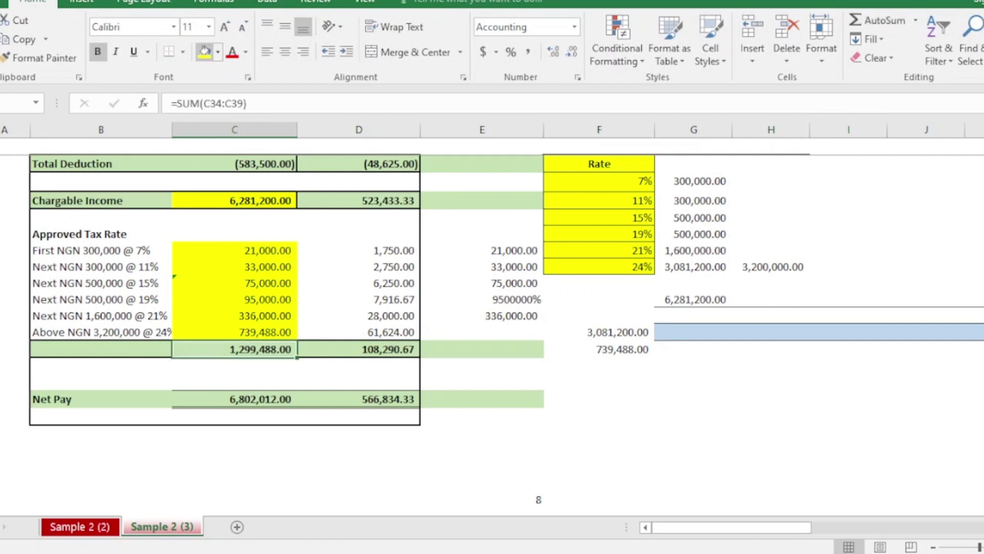
{"action": "left_click", "coordinate": [204, 51]}
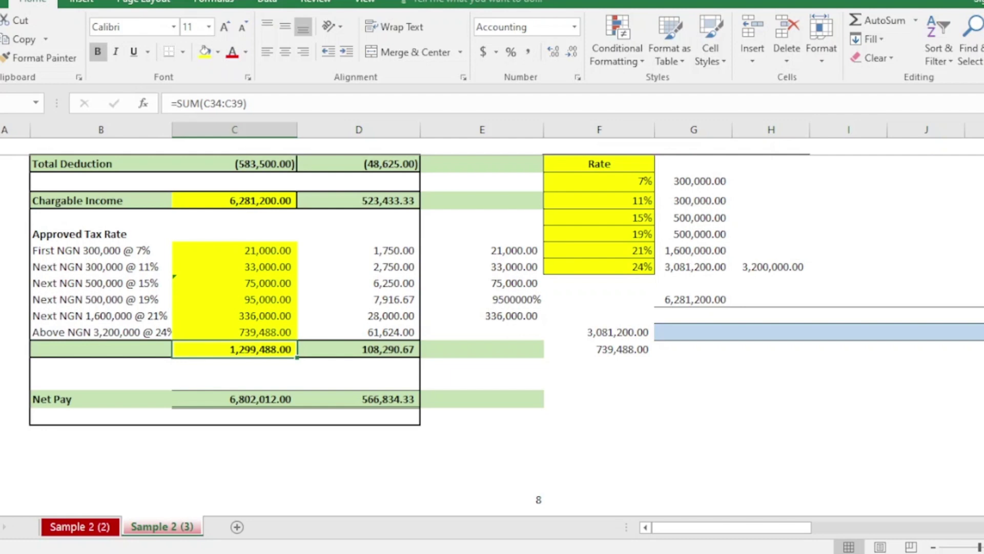
Step: Calculate the monthly tax directly below the annual tax total with the formula C40/12
{"action": "left_click", "coordinate": [234, 365]}
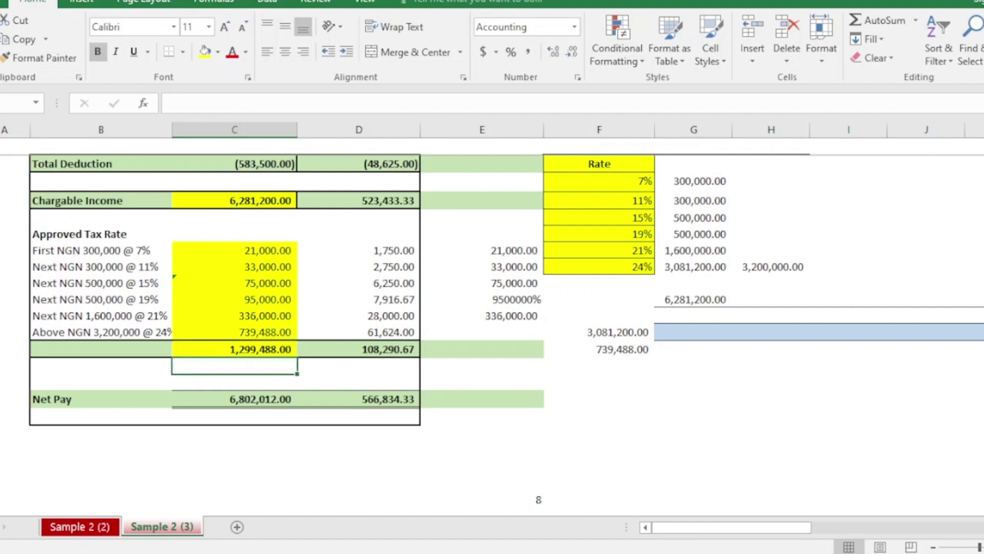
{"action": "type", "text": "="}
{"action": "key", "text": "Up"}
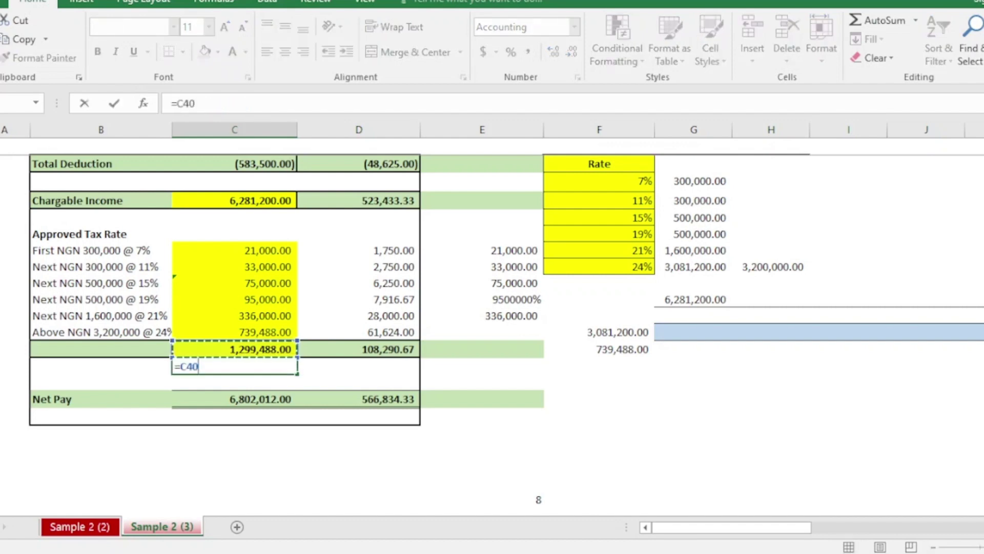
{"action": "type", "text": "/2"}
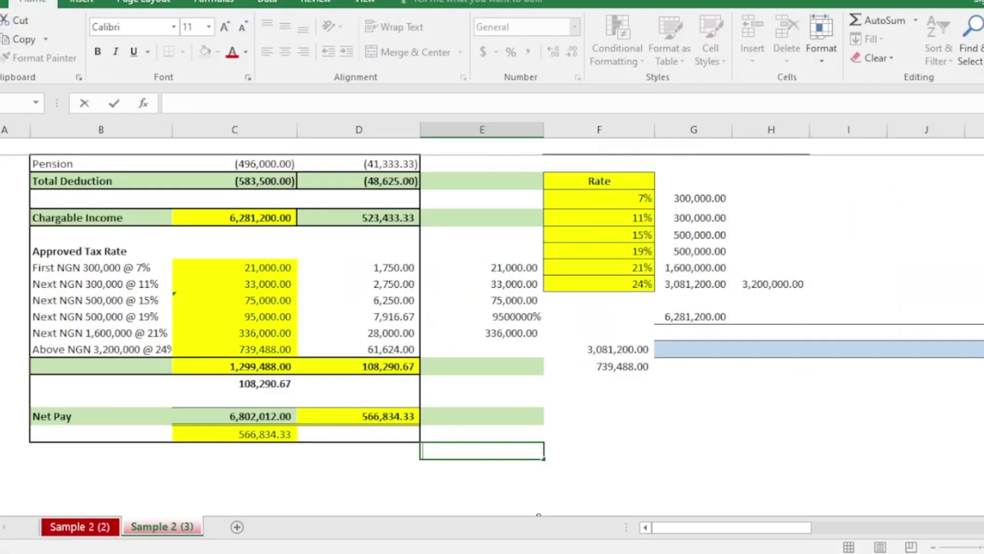
{"action": "left_click", "coordinate": [234, 383]}
{"action": "key", "text": "F2"}
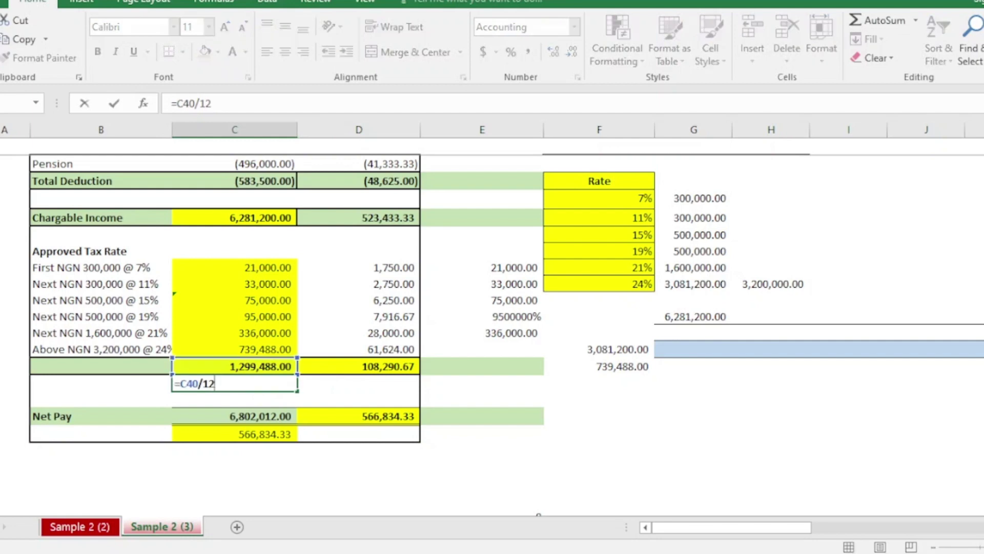
{"action": "key", "text": "Return"}
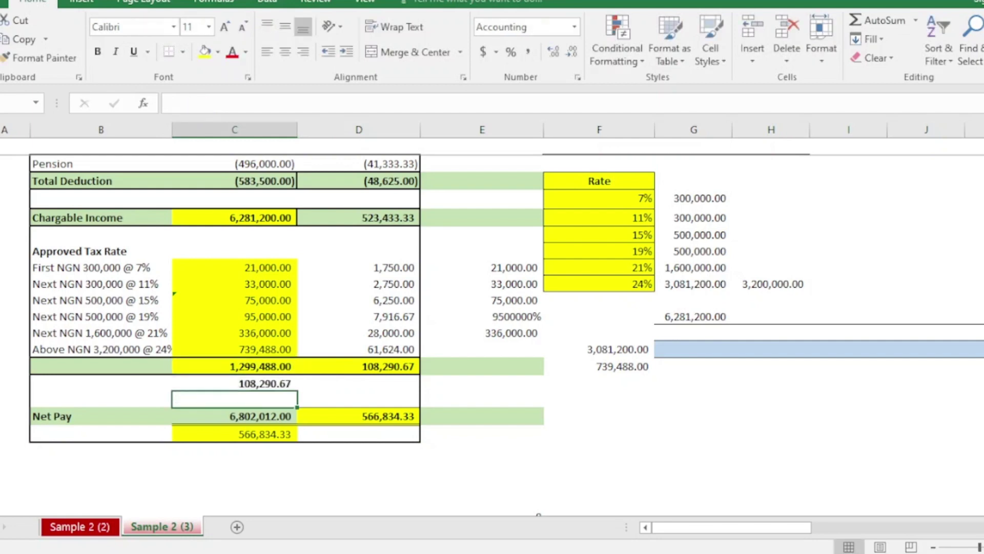
Step: Compare the calculated monthly tax with the Monthly column's tax total and check the monthly and annual Net Pay formulas
{"action": "left_click", "coordinate": [234, 383]}
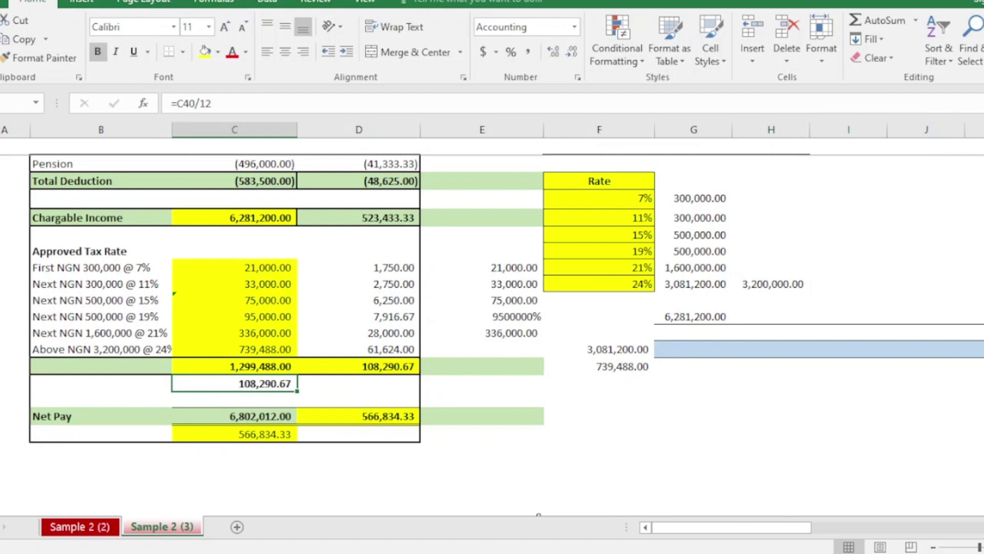
{"action": "left_click", "coordinate": [359, 366]}
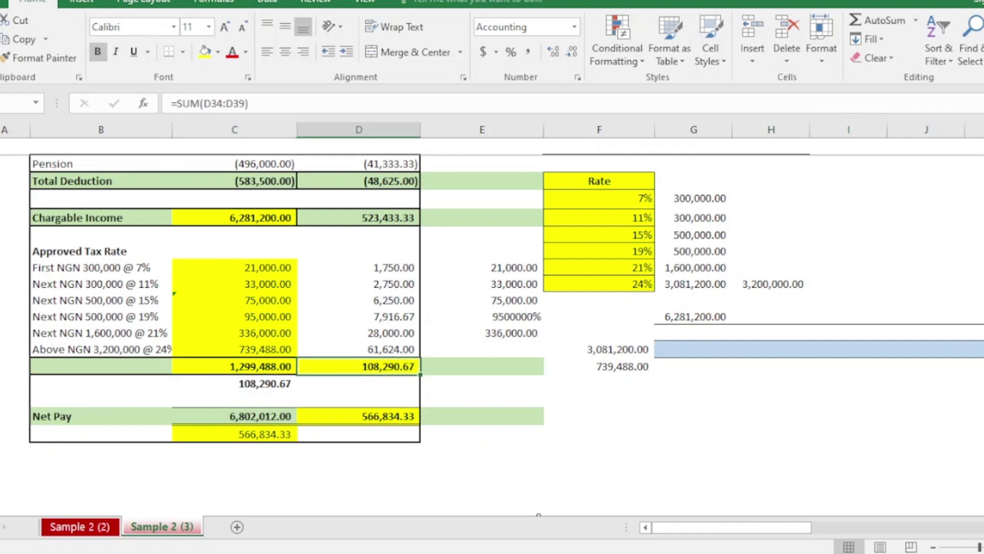
{"action": "key", "text": "Down"}
{"action": "key", "text": "Down"}
{"action": "key", "text": "Down"}
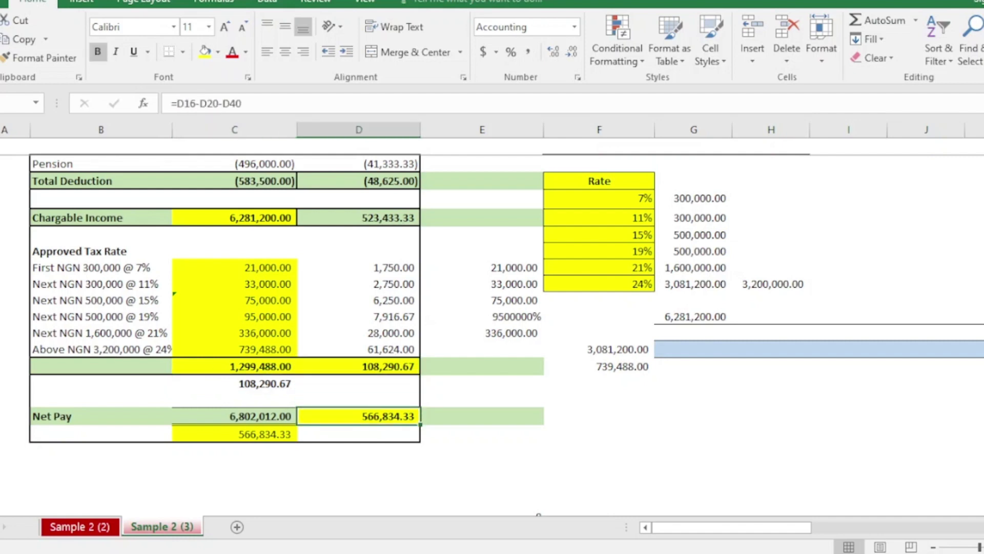
{"action": "key", "text": "Left"}
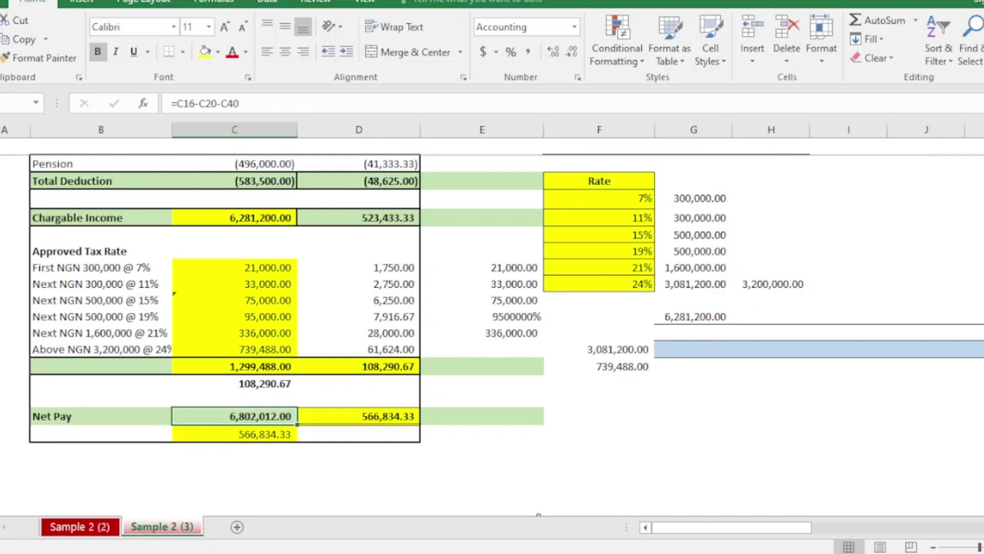
Step: Review the annual column from Net Pay up through the reliefs and income items, ending on the Gross Income formula
{"action": "key", "text": "Up"}
{"action": "key", "text": "Up"}
{"action": "key", "text": "Up"}
{"action": "key", "text": "Up"}
{"action": "key", "text": "Up"}
{"action": "key", "text": "Up"}
{"action": "key", "text": "Up"}
{"action": "key", "text": "Up"}
{"action": "key", "text": "Up"}
{"action": "key", "text": "Up"}
{"action": "key", "text": "Up"}
{"action": "key", "text": "Up"}
{"action": "key", "text": "Up"}
{"action": "key", "text": "Up"}
{"action": "key", "text": "Up"}
{"action": "key", "text": "Up"}
{"action": "key", "text": "Up"}
{"action": "key", "text": "Up"}
{"action": "key", "text": "Up"}
{"action": "key", "text": "Up"}
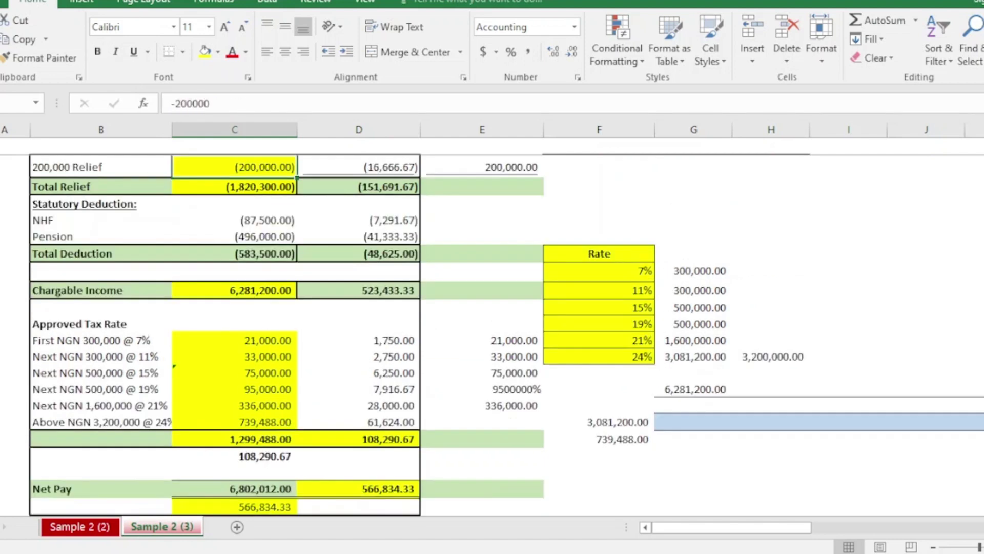
{"action": "key", "text": "Up"}
{"action": "key", "text": "Up"}
{"action": "key", "text": "Down"}
{"action": "key", "text": "Down"}
{"action": "key", "text": "Down"}
{"action": "key", "text": "Down"}
{"action": "key", "text": "Down"}
{"action": "key", "text": "Down"}
{"action": "key", "text": "Down"}
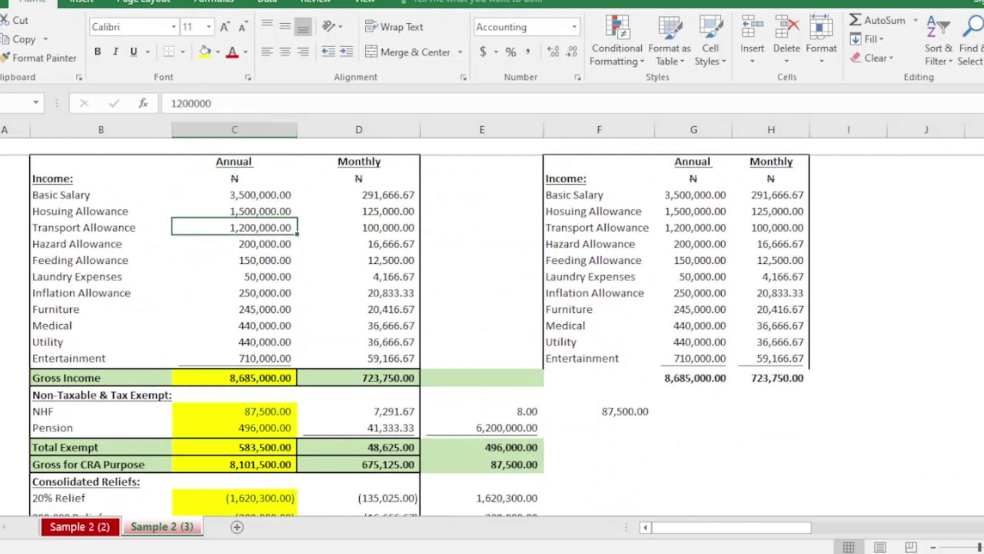
{"action": "key", "text": "Down"}
{"action": "key", "text": "Down"}
{"action": "key", "text": "Down"}
{"action": "key", "text": "Down"}
{"action": "key", "text": "Down"}
{"action": "key", "text": "Down"}
{"action": "key", "text": "Down"}
{"action": "key", "text": "Down"}
{"action": "key", "text": "Down"}
{"action": "key", "text": "Down"}
{"action": "key", "text": "Down"}
{"action": "key", "text": "Down"}
{"action": "key", "text": "Up"}
{"action": "key", "text": "Up"}
{"action": "key", "text": "Up"}
{"action": "key", "text": "Up"}
{"action": "key", "text": "Up"}
{"action": "key", "text": "Up"}
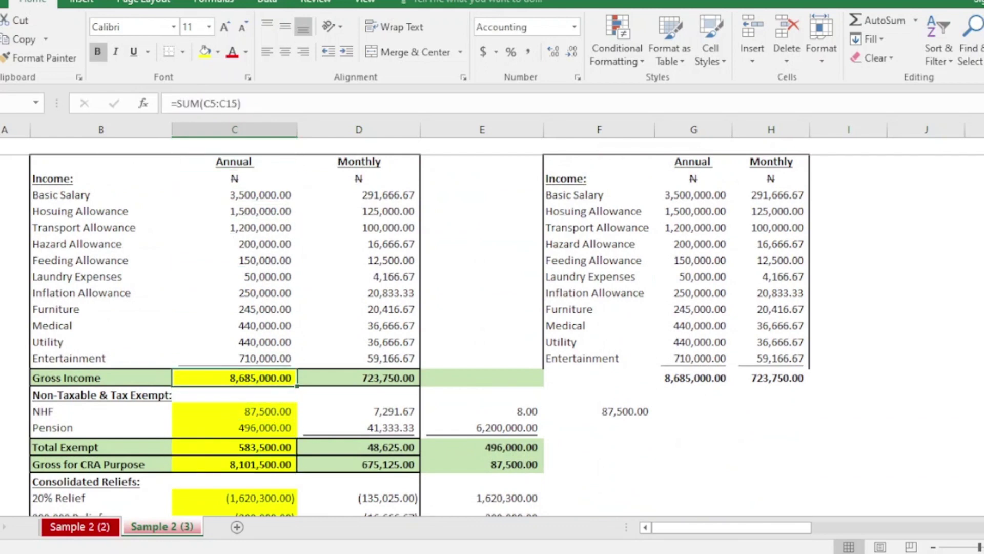
Step: Inspect the annual Net Pay formula and trace its references to Gross Income, Total Exempt and the annual tax total
{"action": "key", "text": "Down"}
{"action": "key", "text": "Down"}
{"action": "key", "text": "Down"}
{"action": "key", "text": "Down"}
{"action": "key", "text": "Down"}
{"action": "key", "text": "Down"}
{"action": "key", "text": "Down"}
{"action": "key", "text": "Down"}
{"action": "key", "text": "Down"}
{"action": "key", "text": "Down"}
{"action": "key", "text": "Down"}
{"action": "key", "text": "Down"}
{"action": "key", "text": "Down"}
{"action": "key", "text": "Down"}
{"action": "key", "text": "Down"}
{"action": "key", "text": "Down"}
{"action": "key", "text": "Down"}
{"action": "key", "text": "Down"}
{"action": "key", "text": "Down"}
{"action": "key", "text": "Down"}
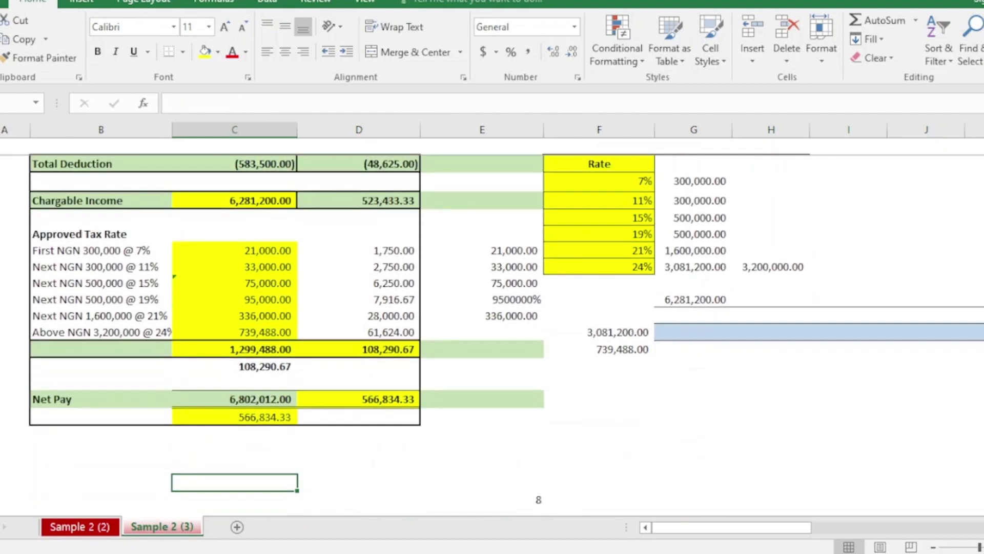
{"action": "key", "text": "Up"}
{"action": "key", "text": "Up"}
{"action": "key", "text": "Up"}
{"action": "key", "text": "Up"}
{"action": "key", "text": "Up"}
{"action": "key", "text": "F2"}
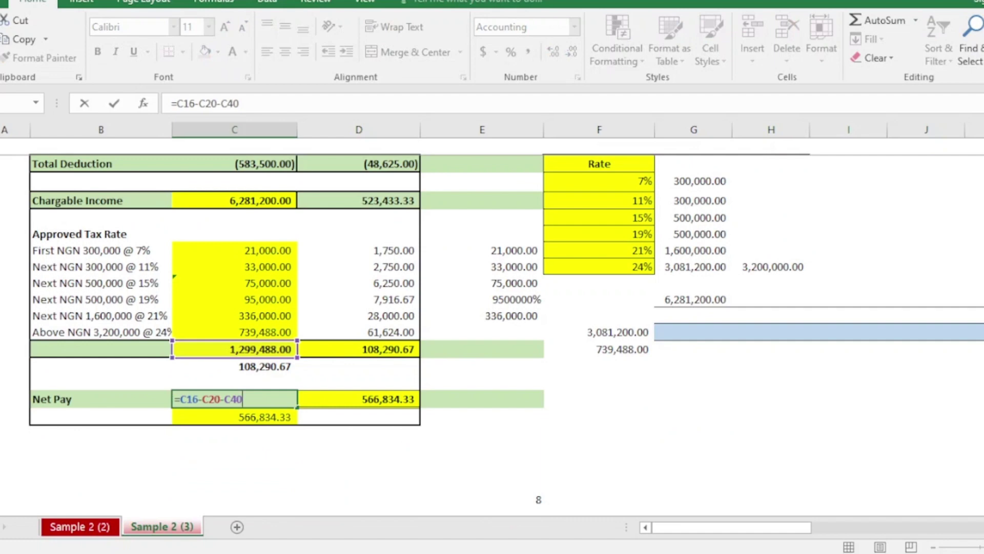
{"action": "scroll", "coordinate": [507, 328], "scroll_direction": "up", "scroll_amount": 8}
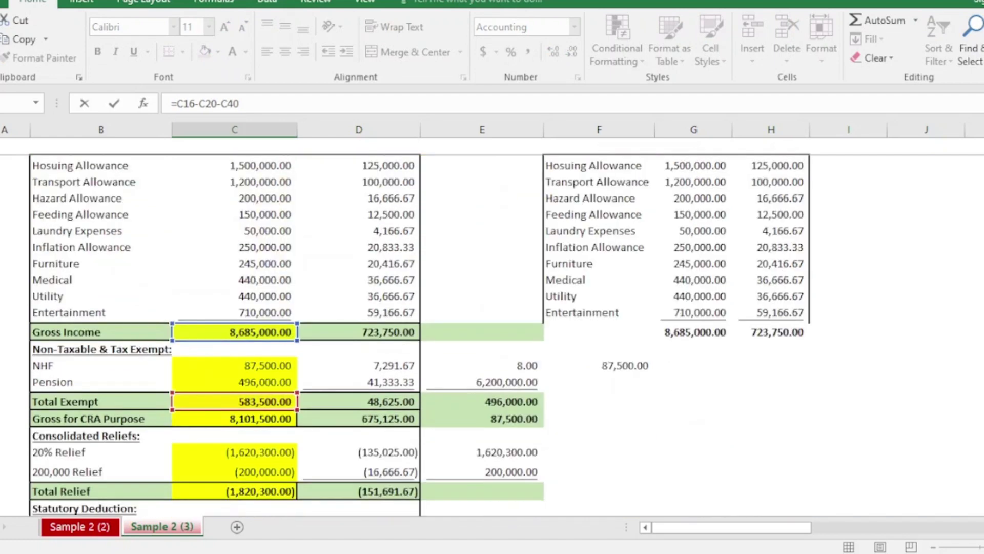
{"action": "scroll", "coordinate": [420, 333], "scroll_direction": "down", "scroll_amount": 4}
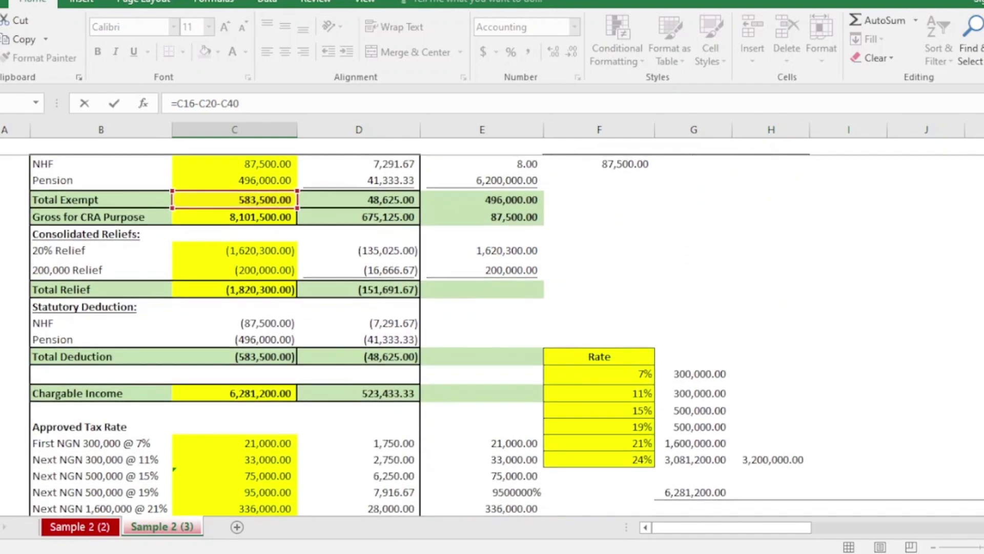
{"action": "key", "text": "Return"}
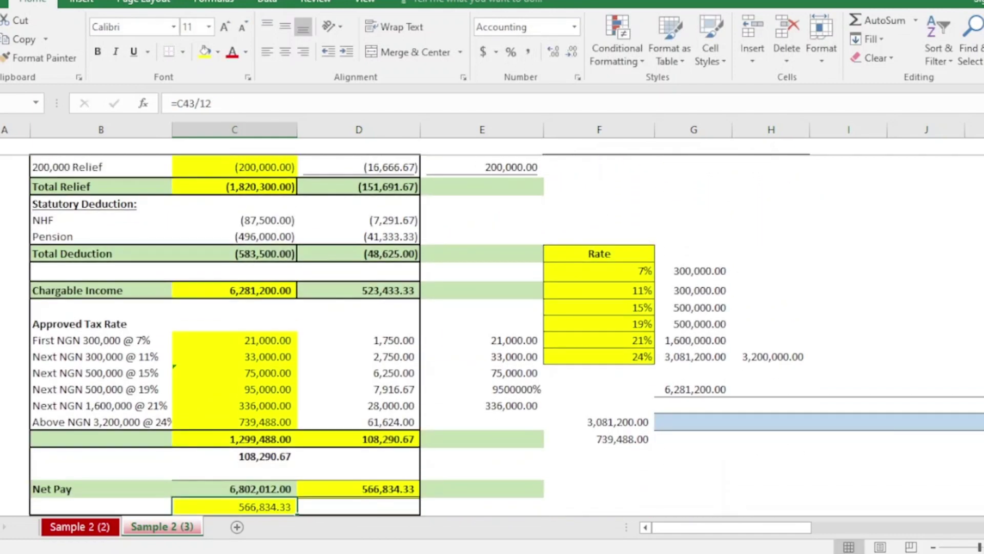
Step: Review the annual tax total and Net Pay, and re-enter the monthly net pay formula beneath annual Net Pay as C43/12
{"action": "left_click", "coordinate": [234, 439]}
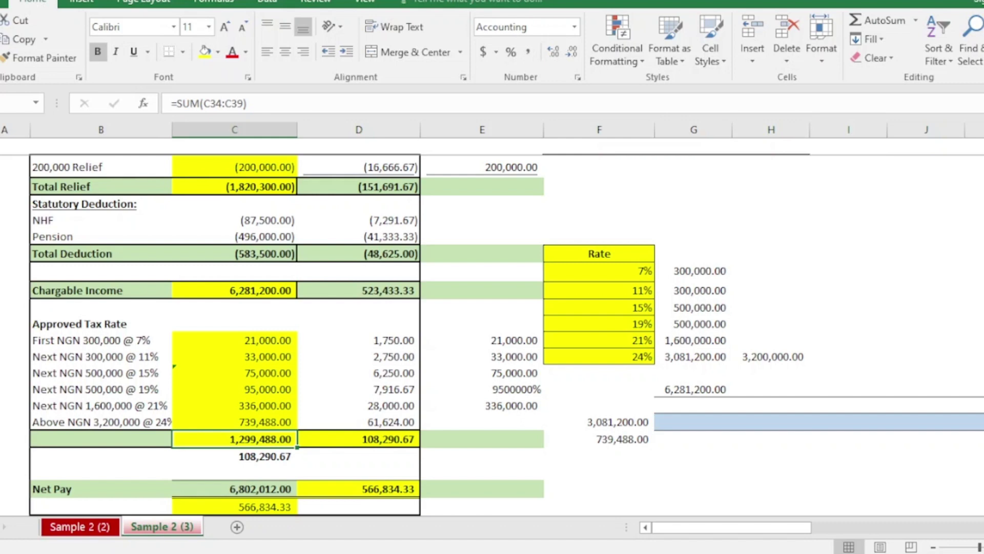
{"action": "key", "text": "Down"}
{"action": "key", "text": "Down"}
{"action": "key", "text": "Down"}
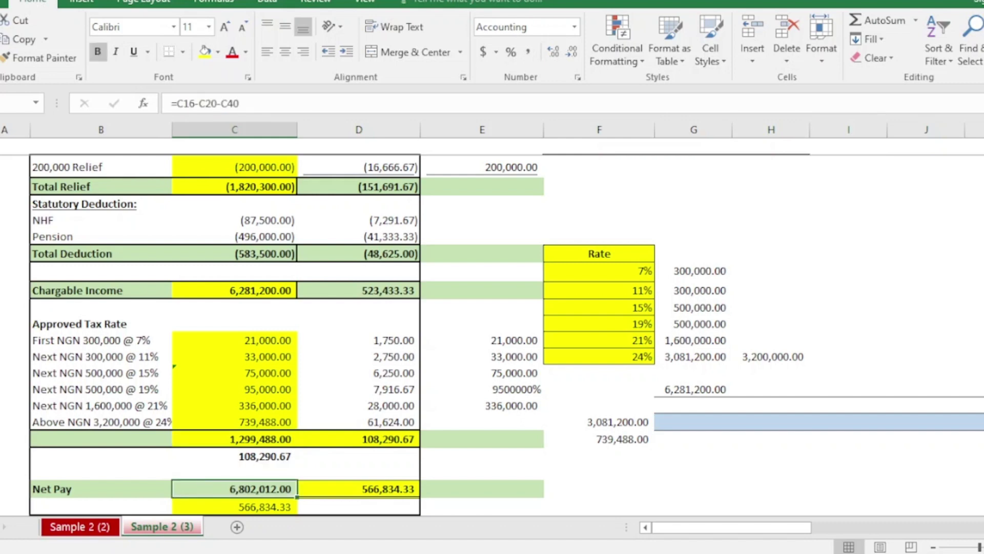
{"action": "key", "text": "Down"}
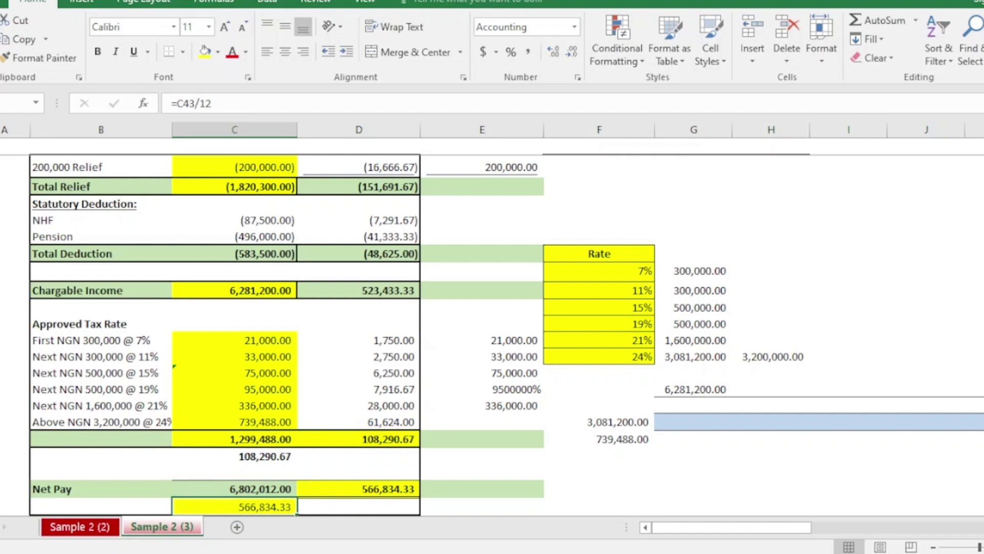
{"action": "type", "text": "="}
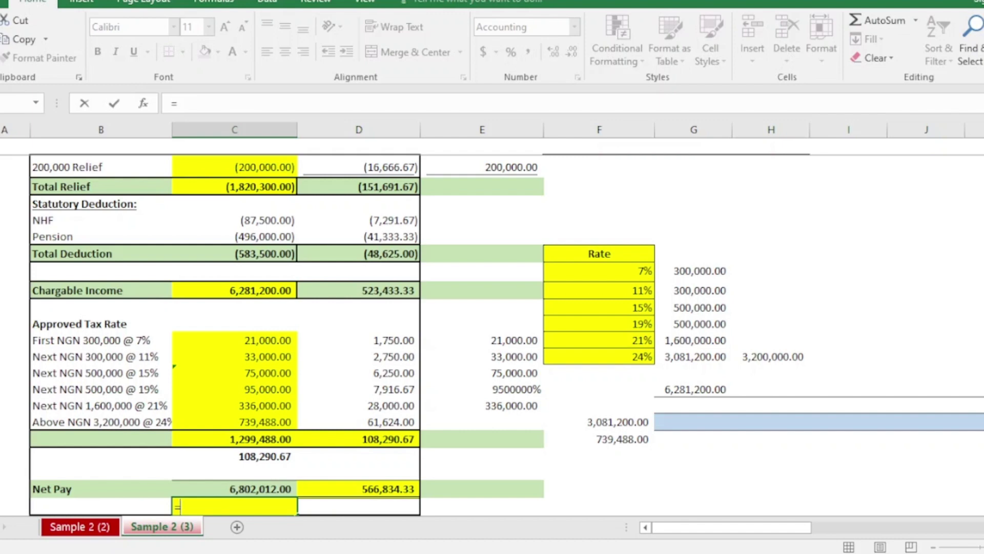
{"action": "key", "text": "Up"}
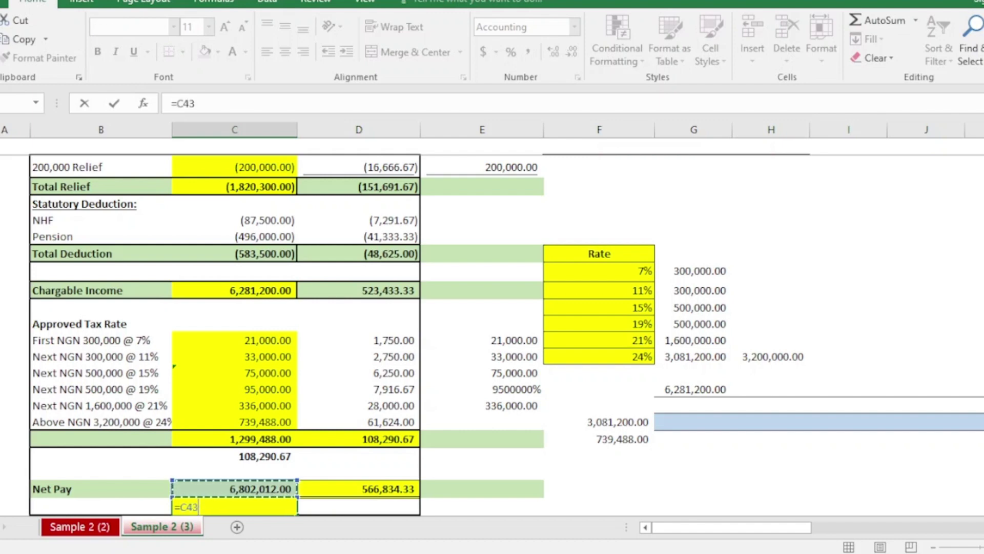
{"action": "type", "text": "/1"}
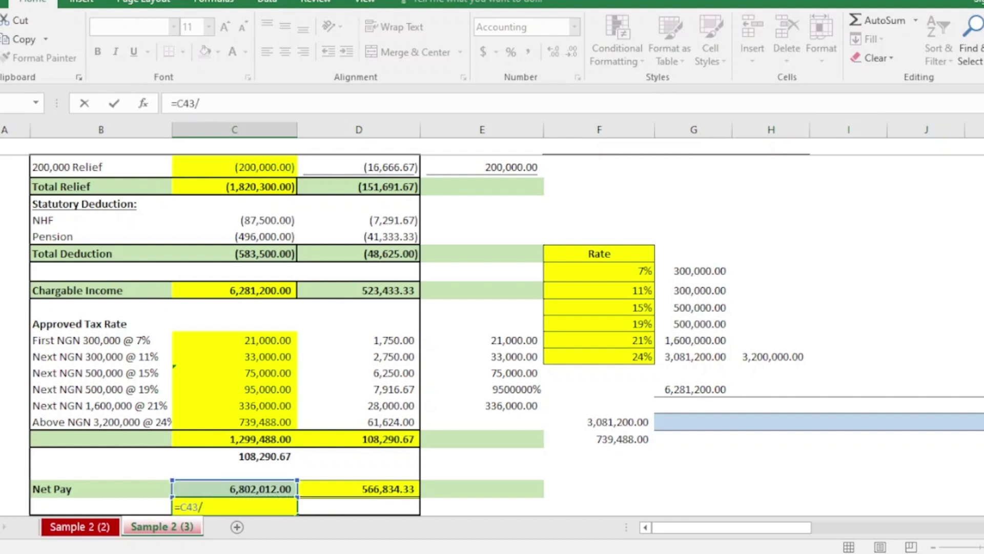